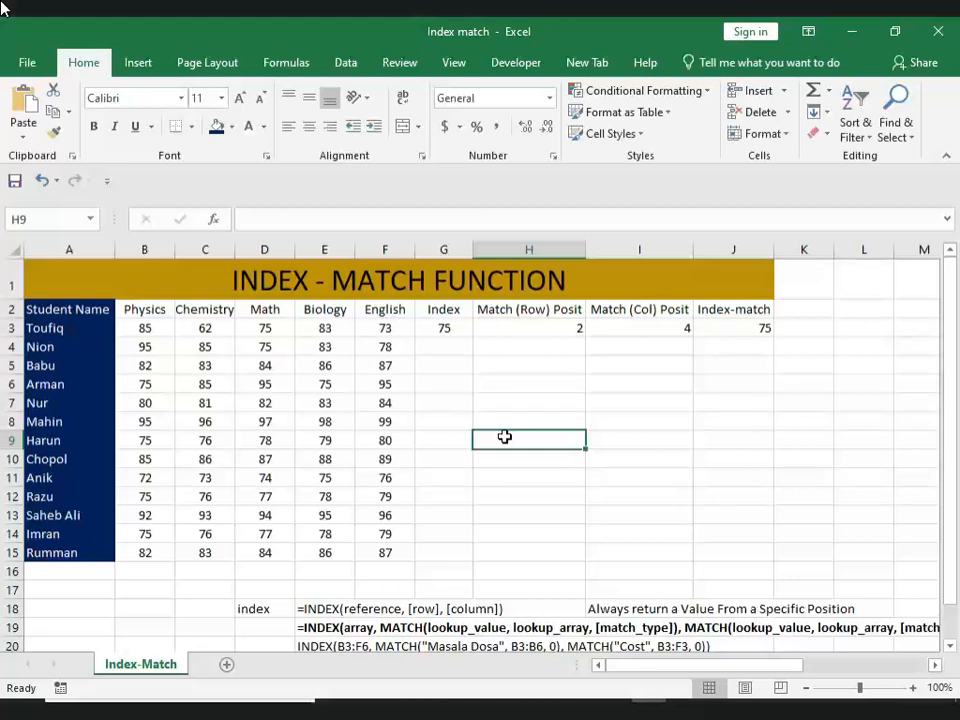
Append "== To Find Something" to the sheet title in cell A1
double_click(600, 281)
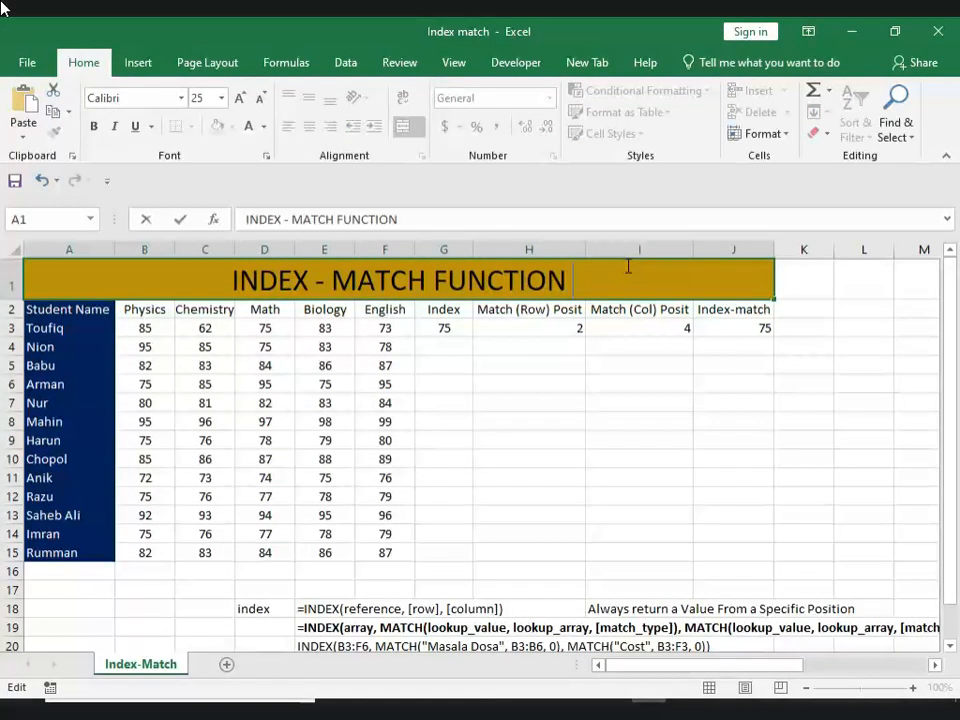
text(==)
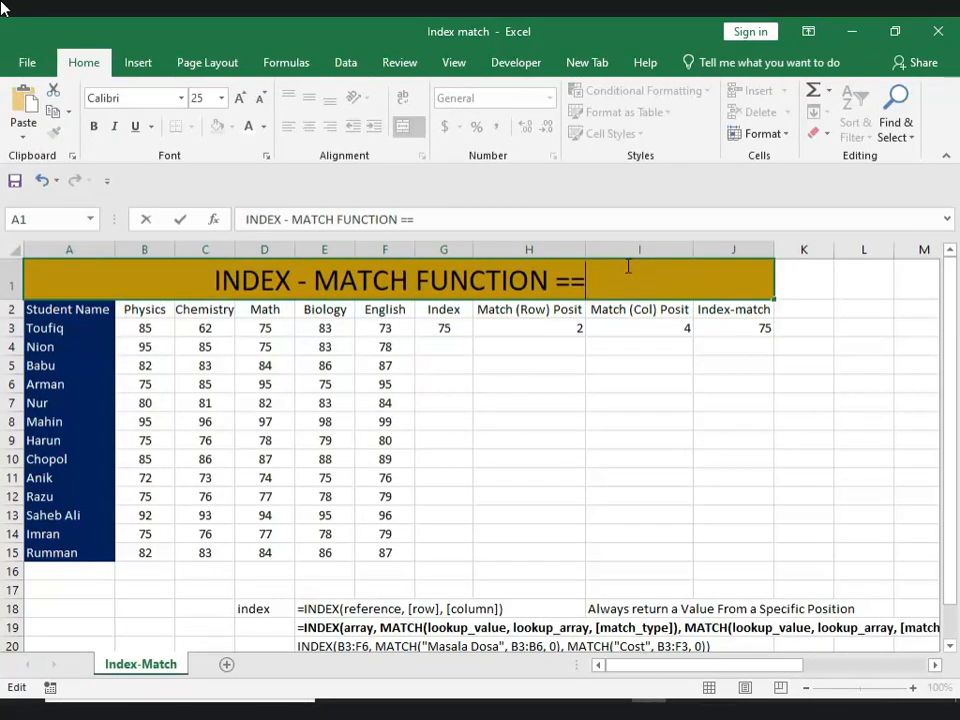
text( To Fin)
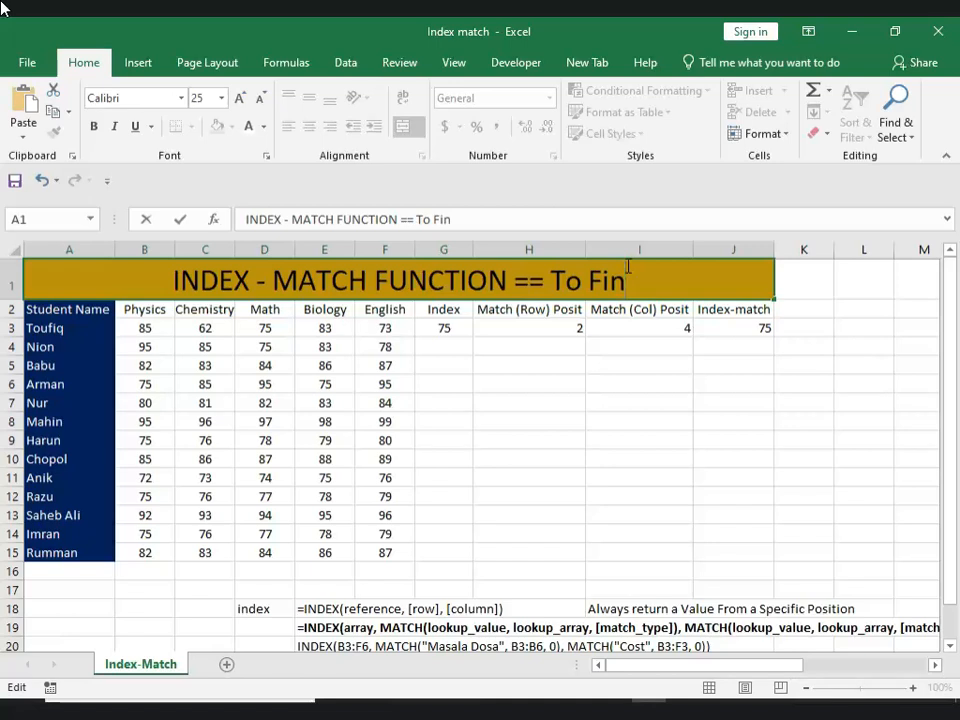
text(d)
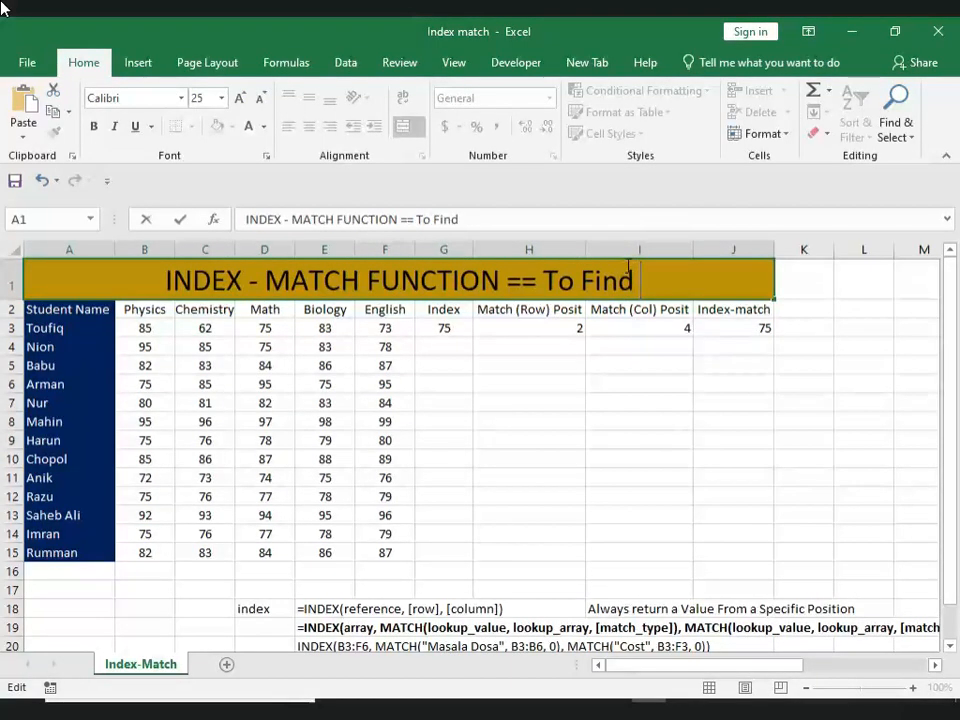
text( Som)
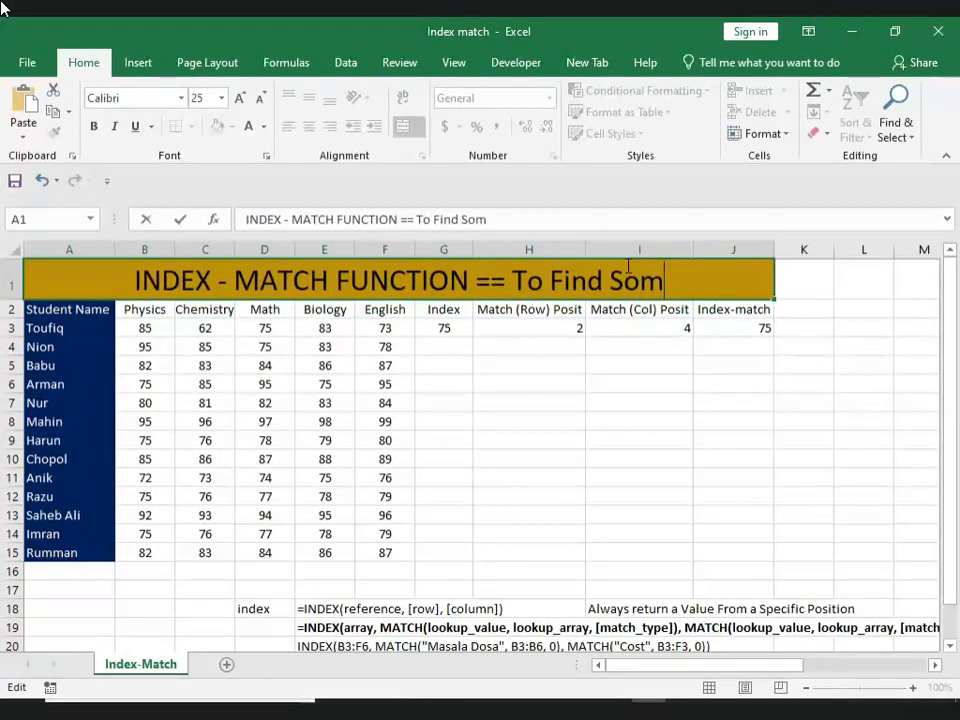
text(e)
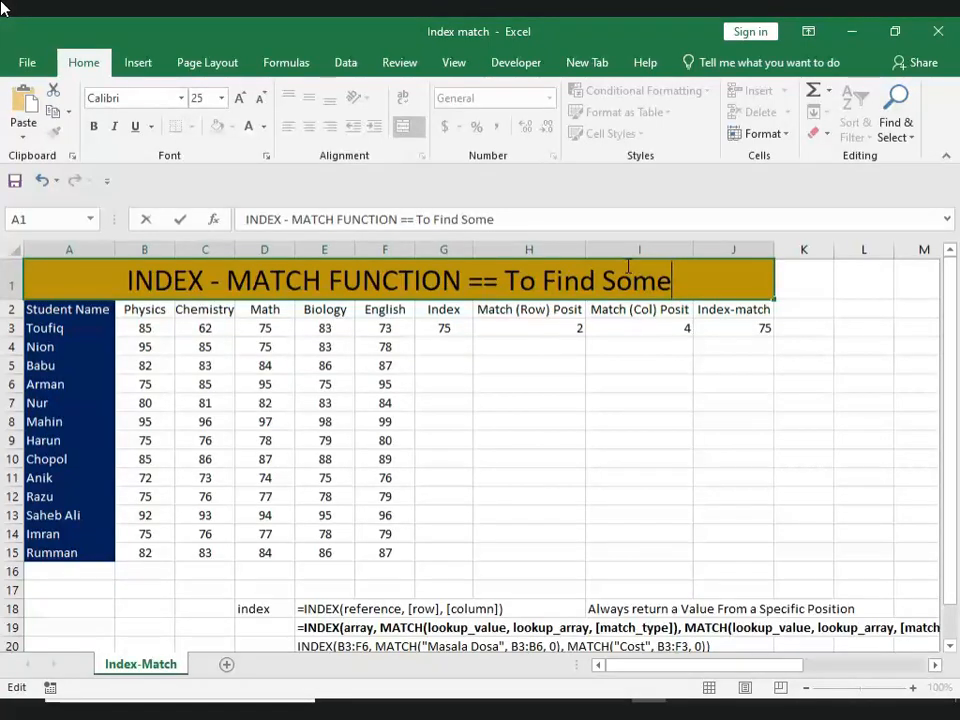
text(thing)
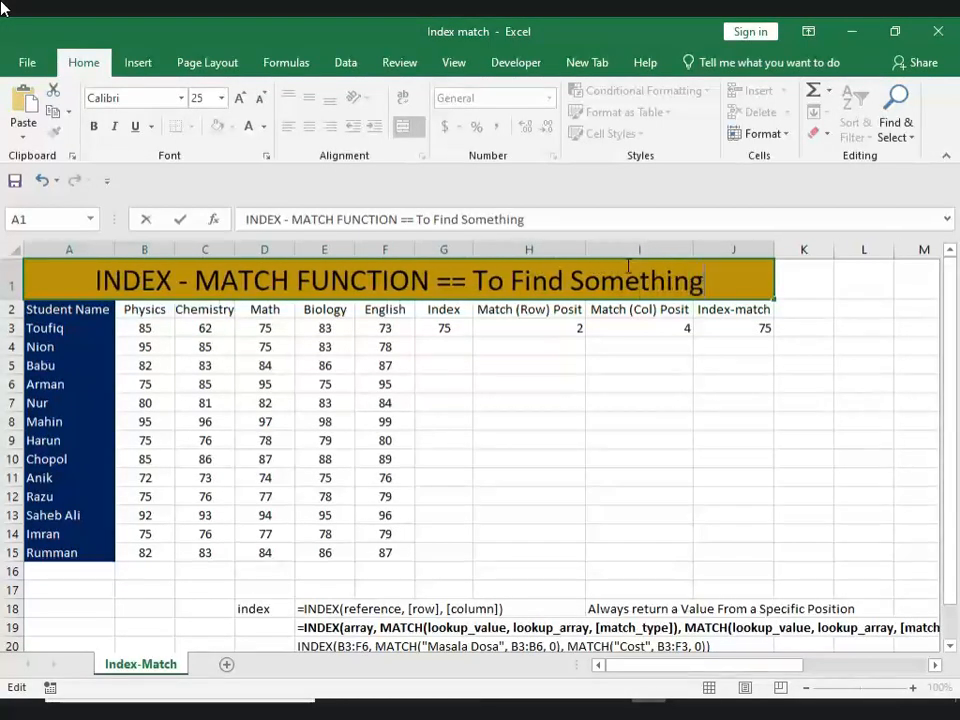
click(438, 493)
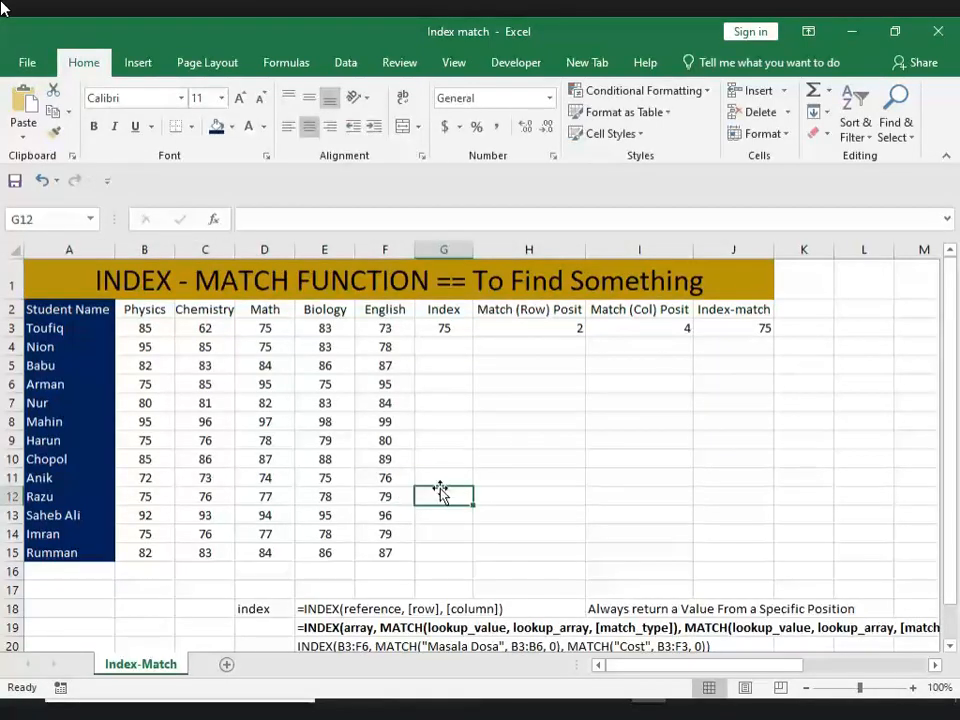
click(220, 423)
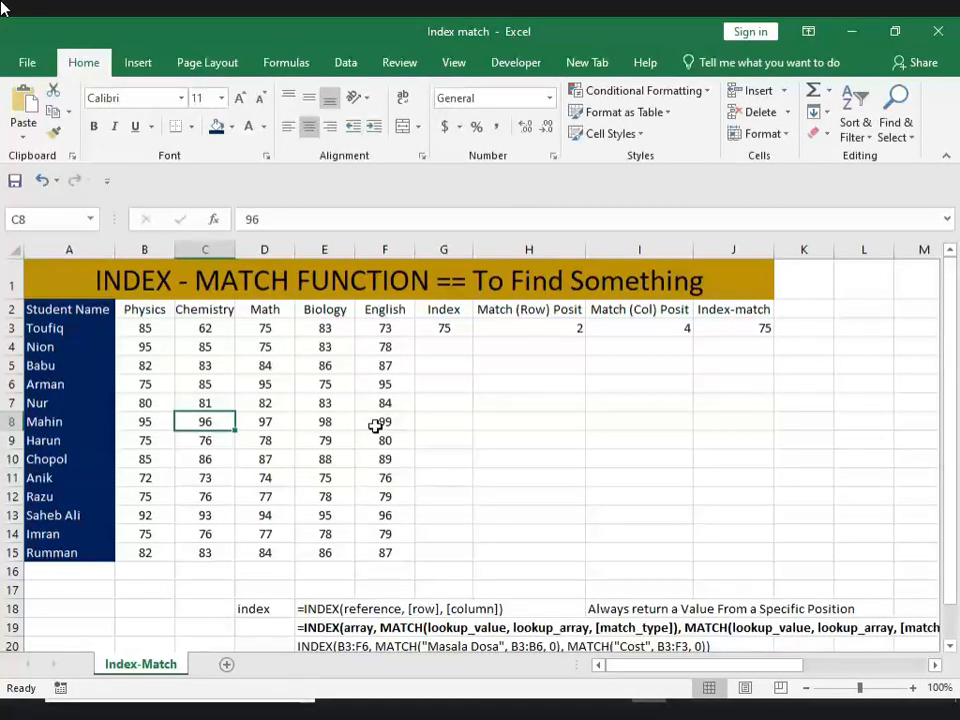
click(332, 420)
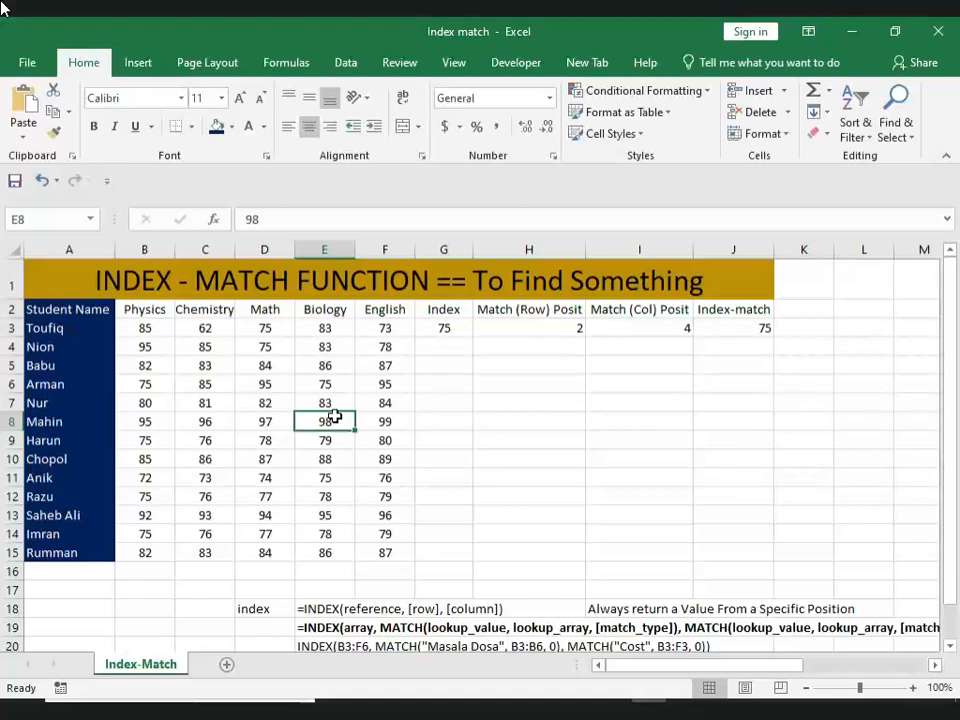
click(556, 428)
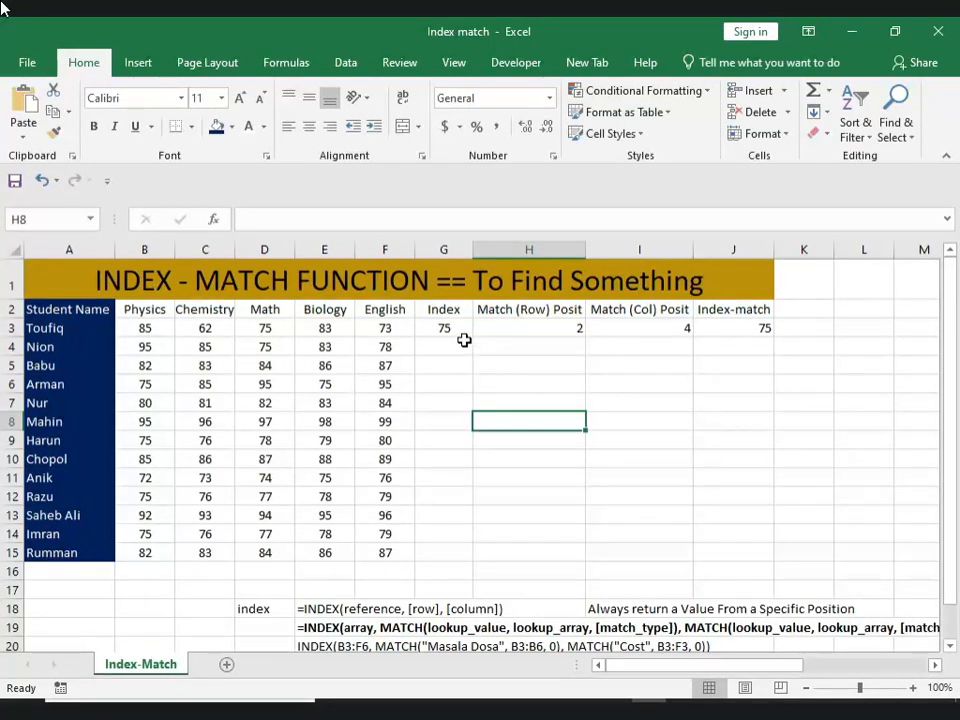
click(733, 309)
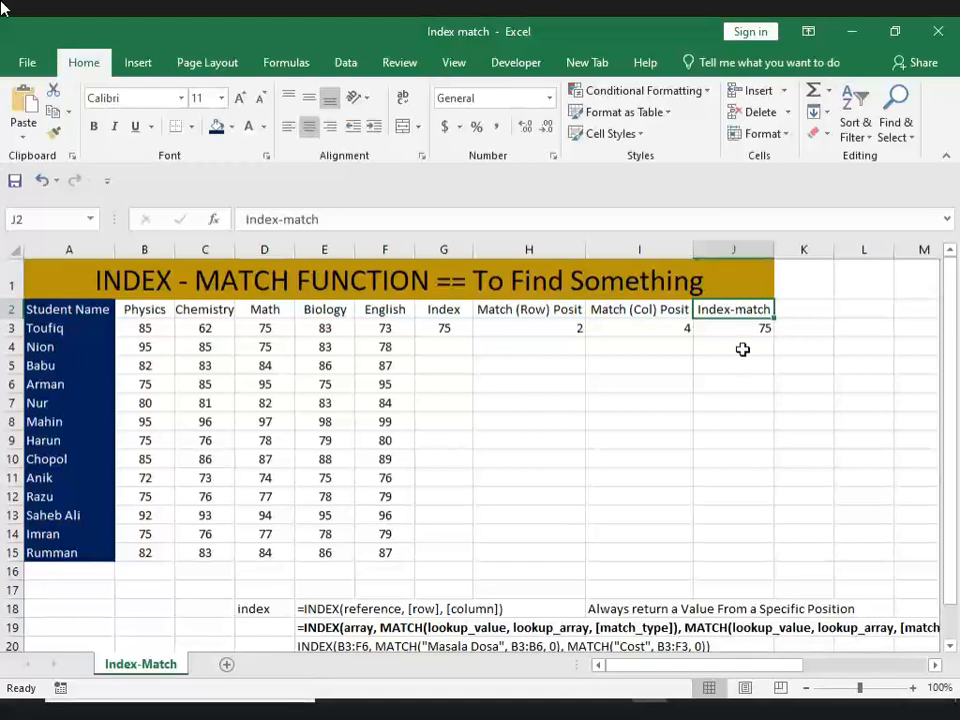
Check the existing INDEX formula in G3 and begin a new formula in G4
click(446, 327)
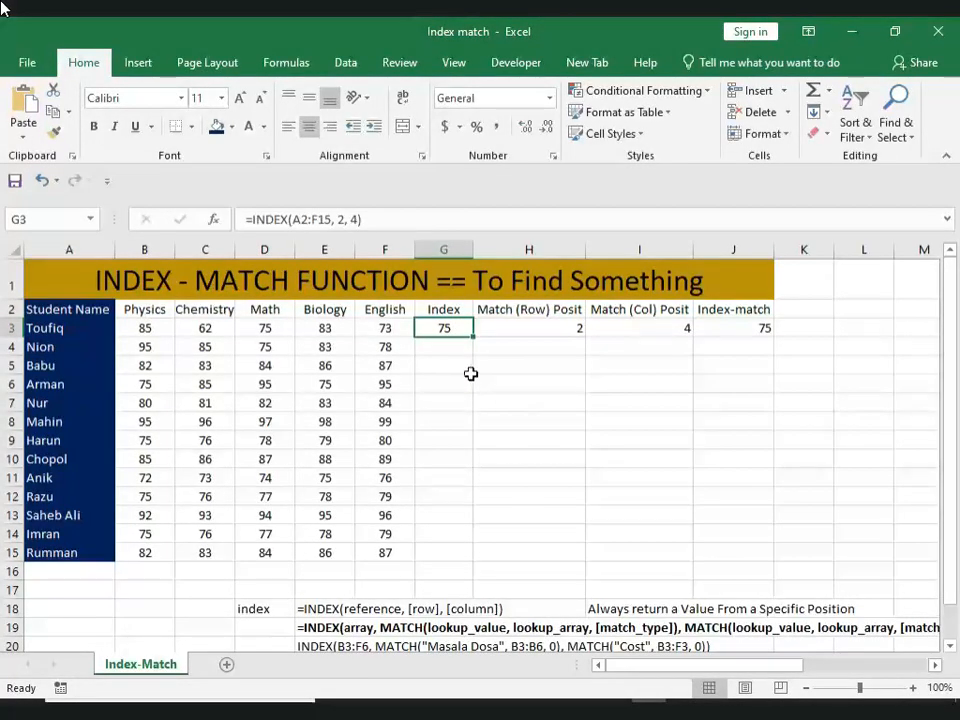
click(440, 346)
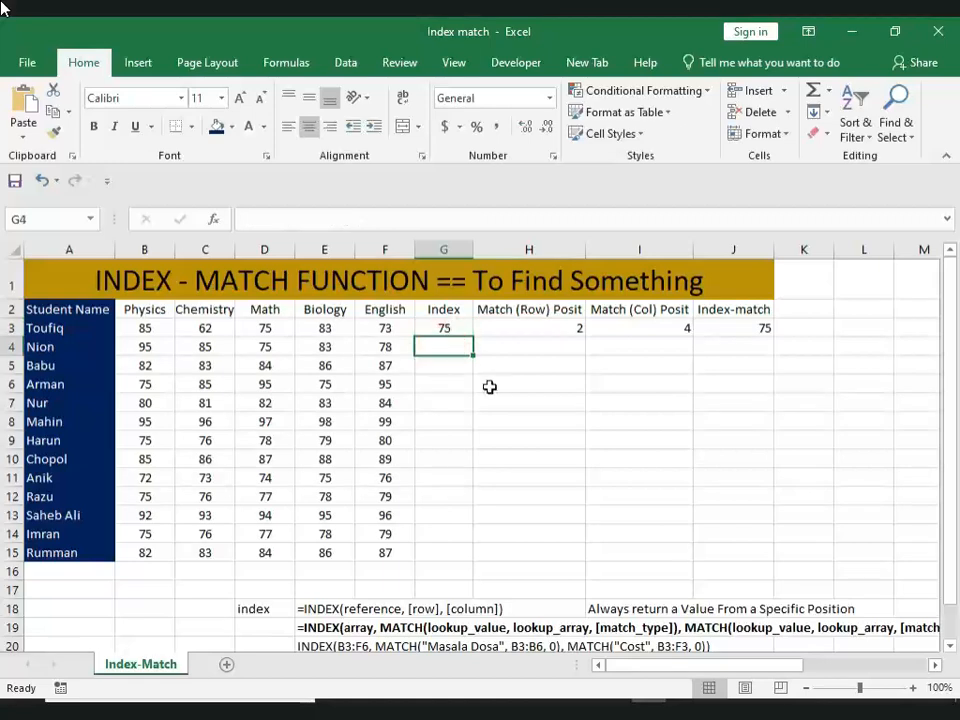
text(=)
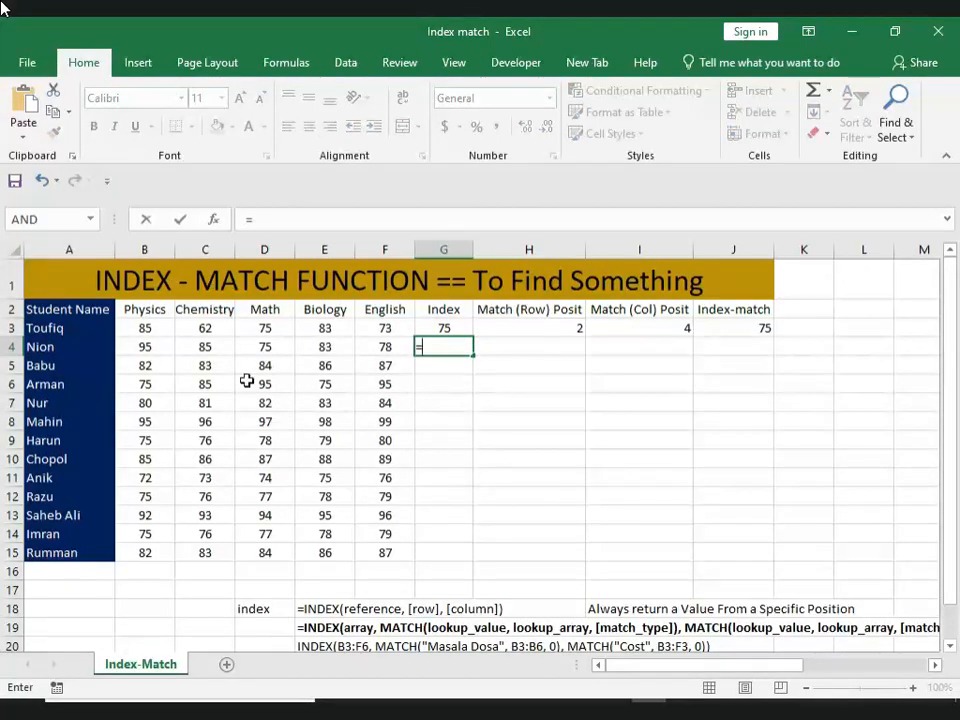
click(46, 328)
drag(46, 328, 373, 532)
key(BackSpace)
key(BackSpace)
key(BackSpace)
key(BackSpace)
key(BackSpace)
key(BackSpace)
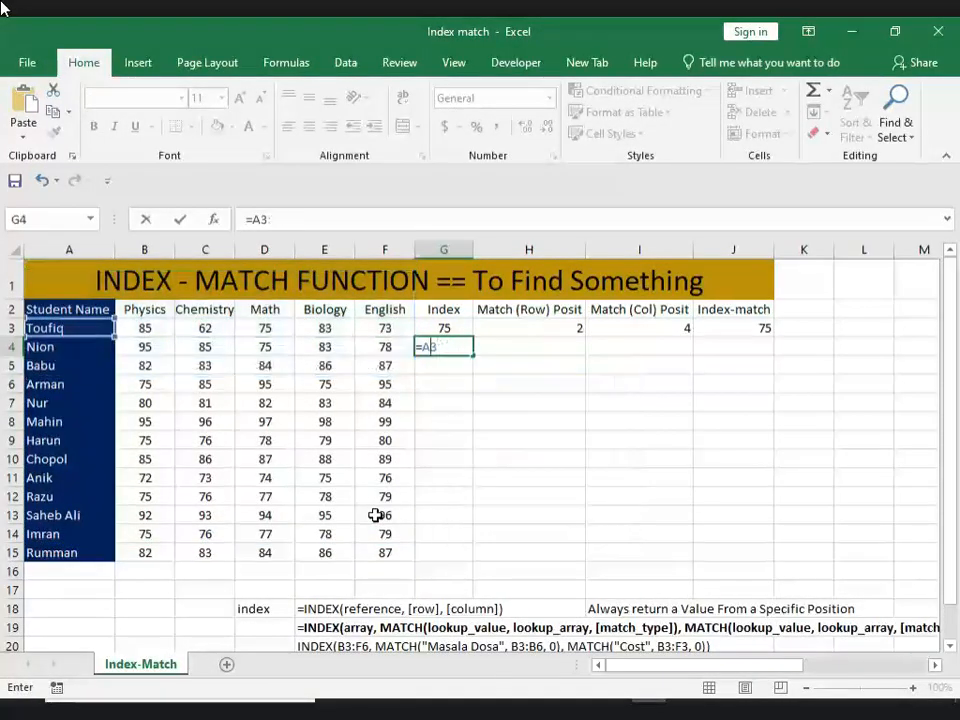
Insert the INDEX function in G4 with the whole marks table including headers, A2:F15, as its array
text(ine)
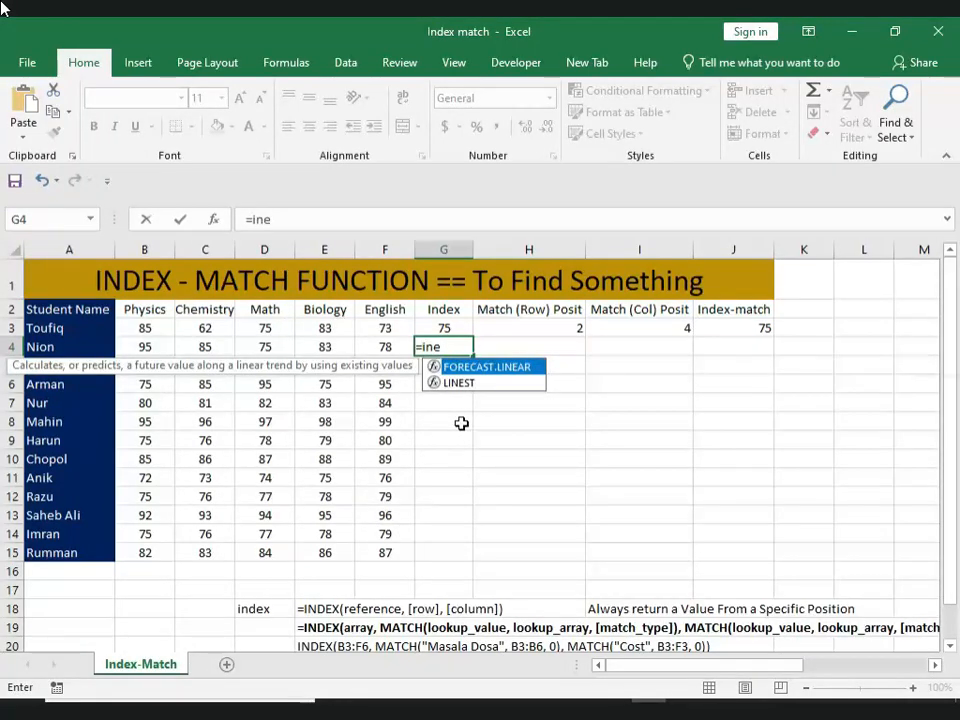
key(BackSpace)
text(dex)
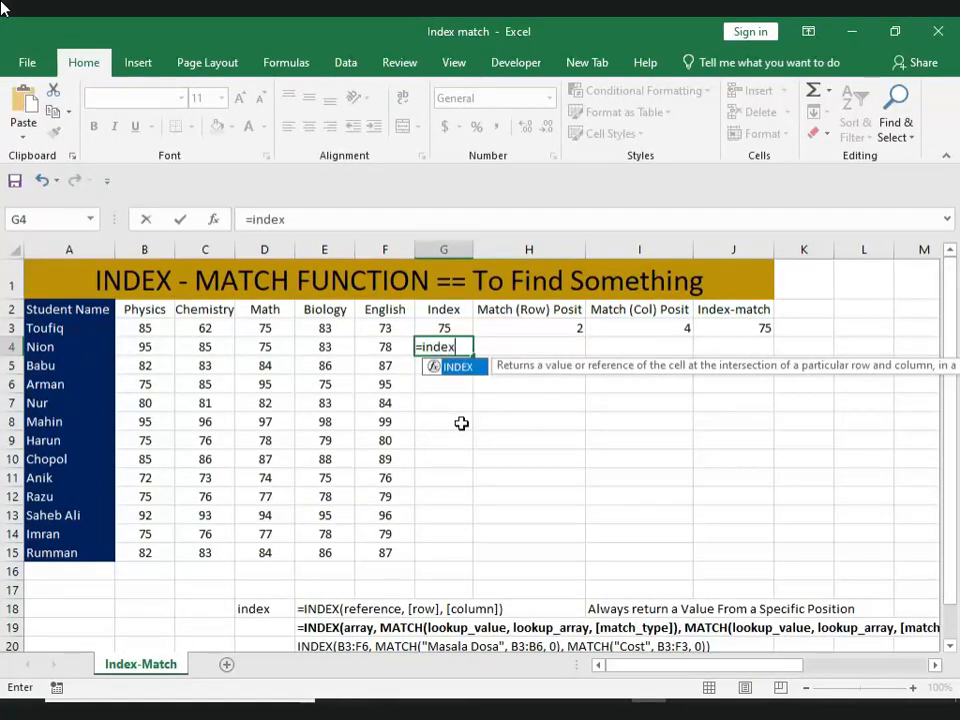
double_click(457, 367)
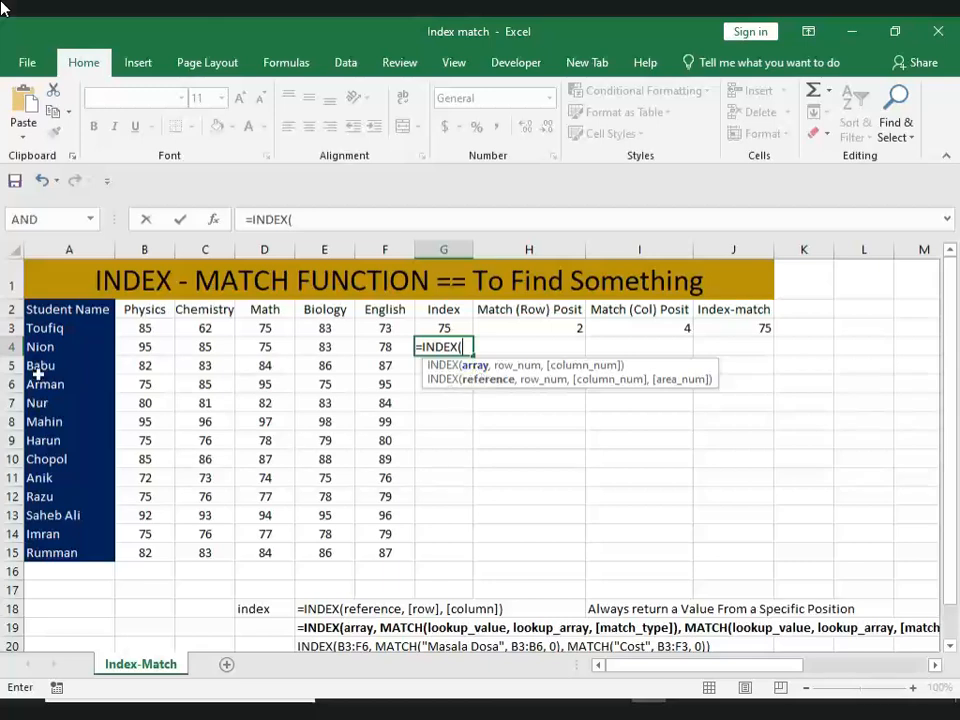
drag(43, 328, 379, 550)
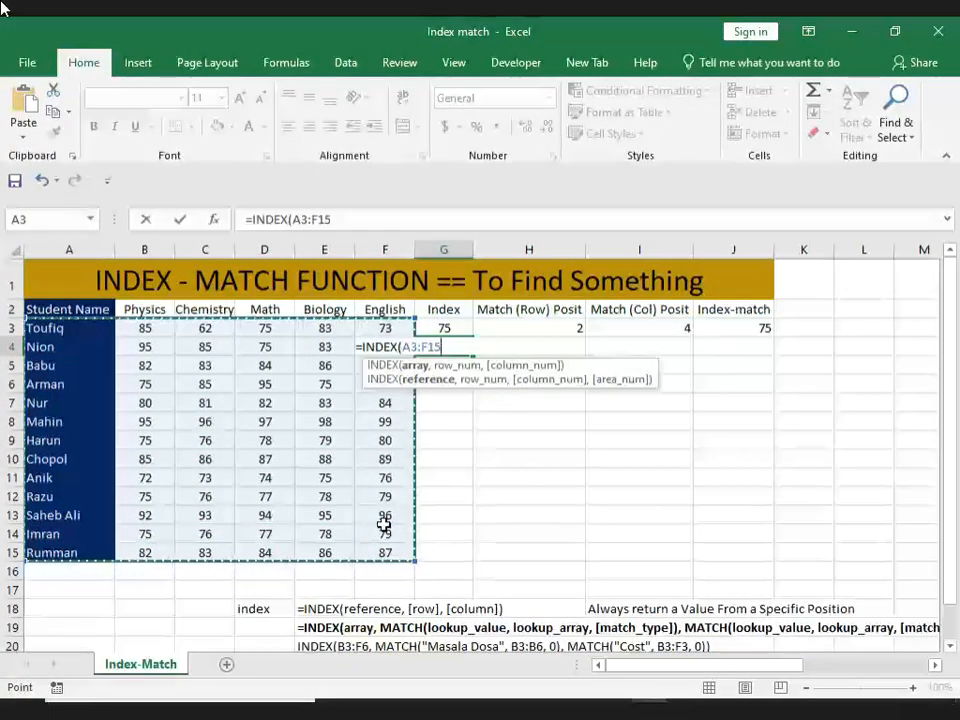
text(,)
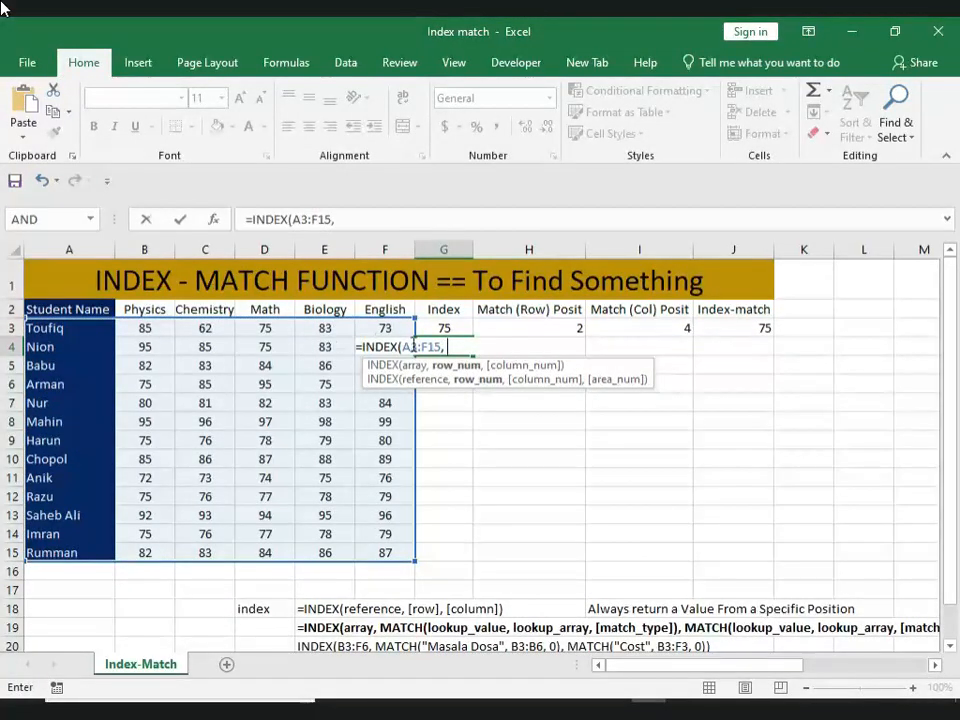
drag(29, 317, 27, 302)
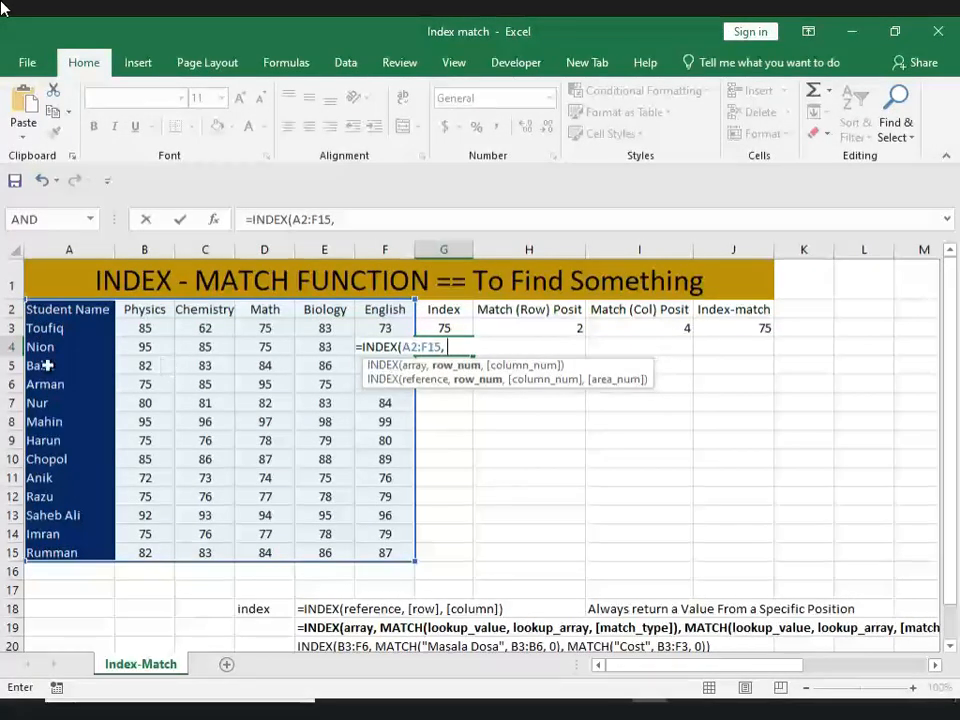
Set the INDEX function's row number to 8 for the student in A9
click(44, 441)
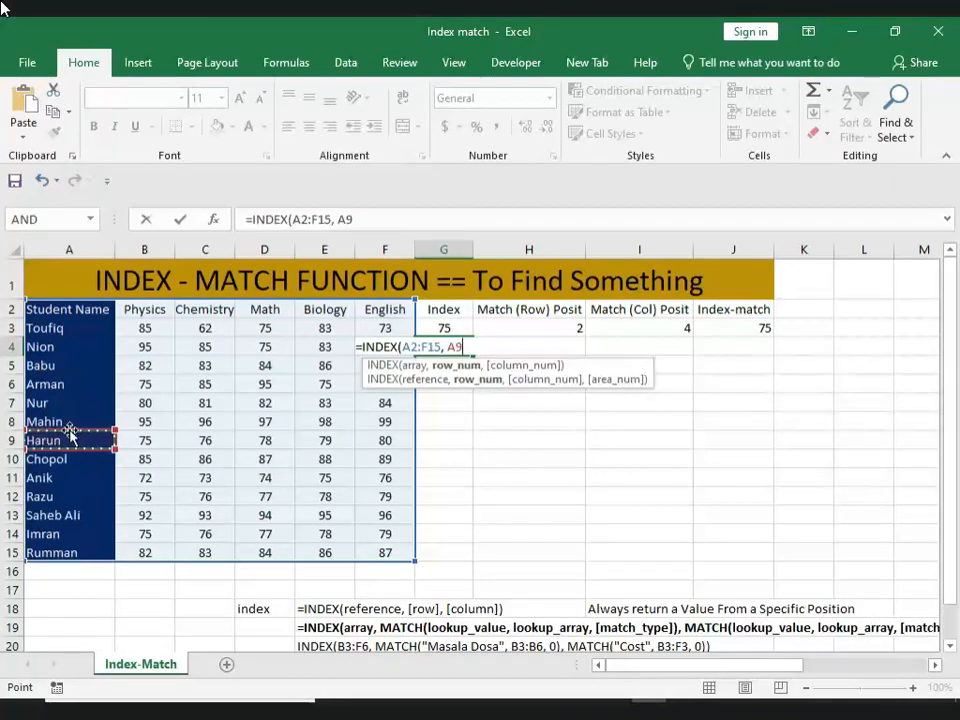
key(BackSpace)
key(BackSpace)
text(8,)
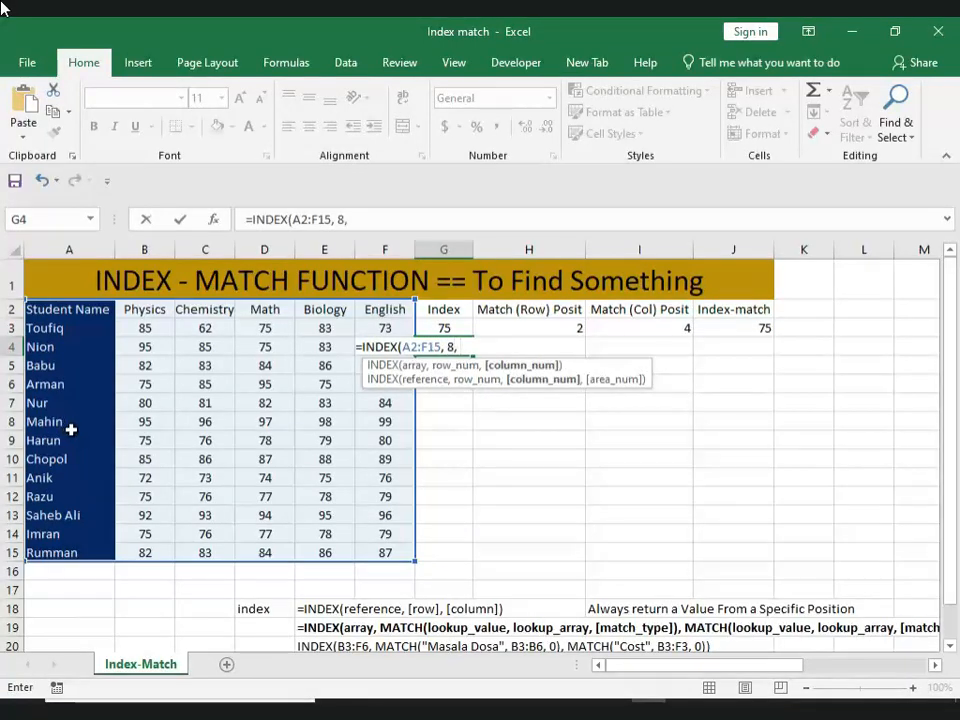
Set the column number to 4 for the Math column and complete the INDEX formula in G4
click(76, 308)
click(135, 306)
click(200, 308)
click(263, 309)
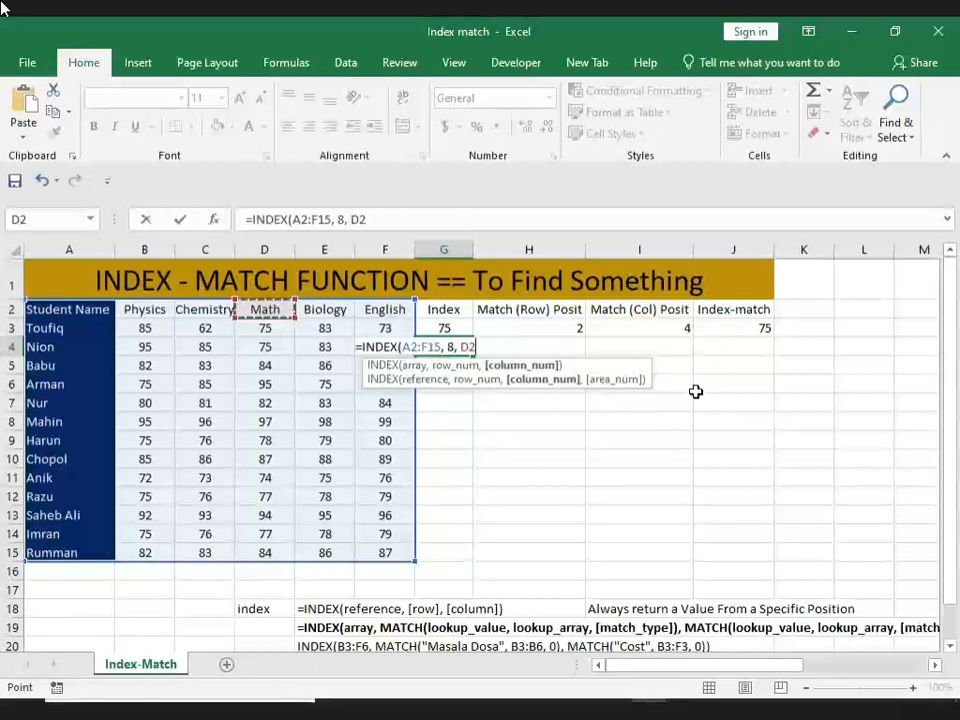
key(BackSpace)
key(BackSpace)
text(4))
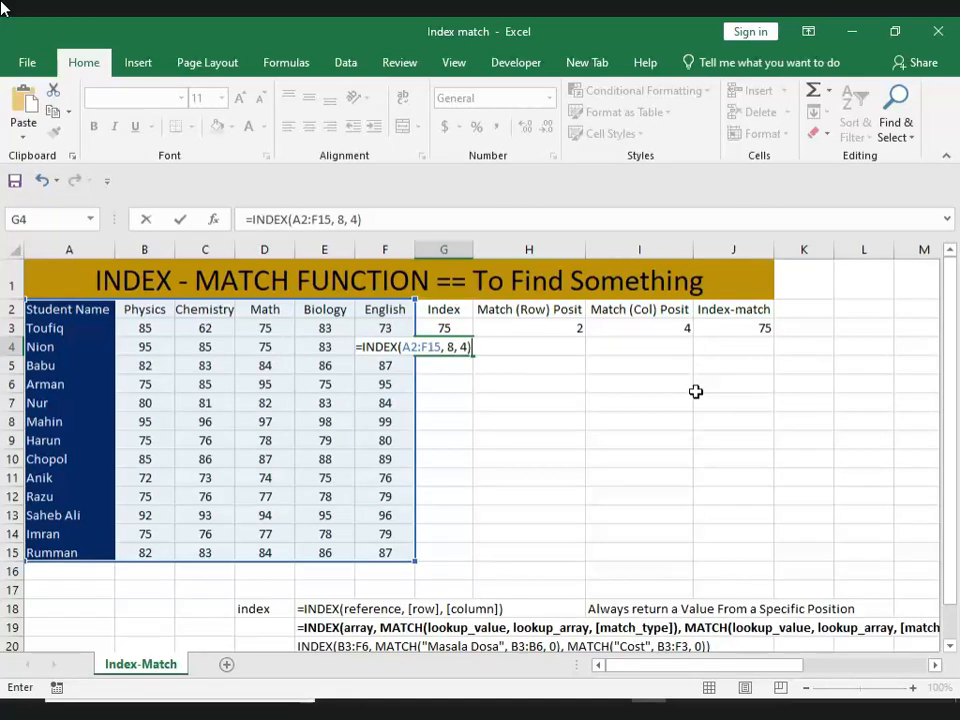
key(Return)
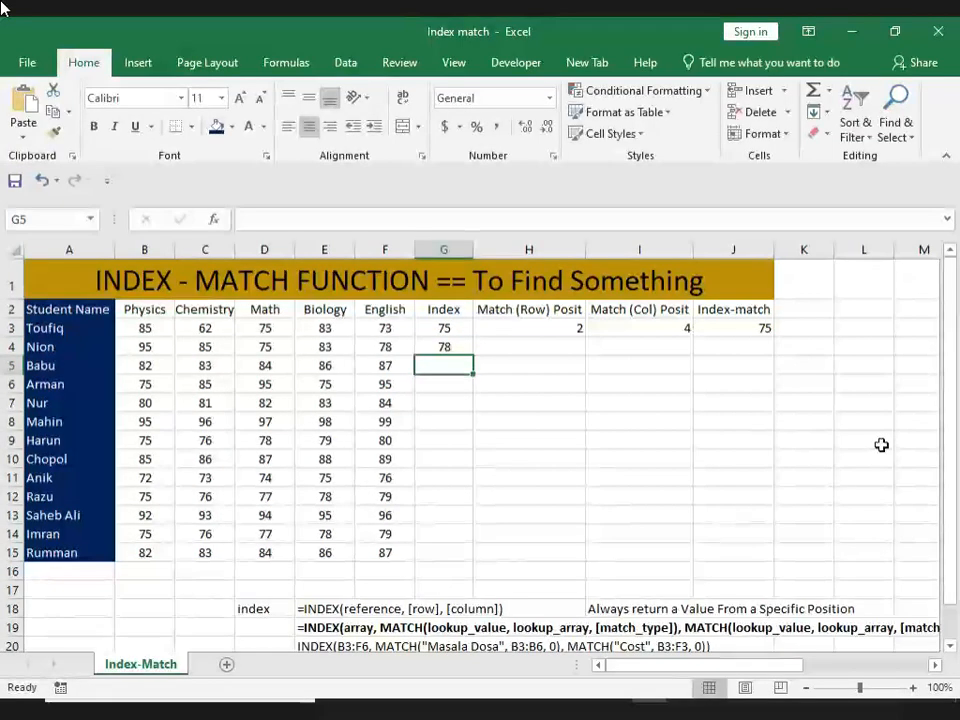
Examine the arguments of the INDEX formula in G4, comparing it with the Math mark in D9 and the MATCH formula in H3
click(437, 343)
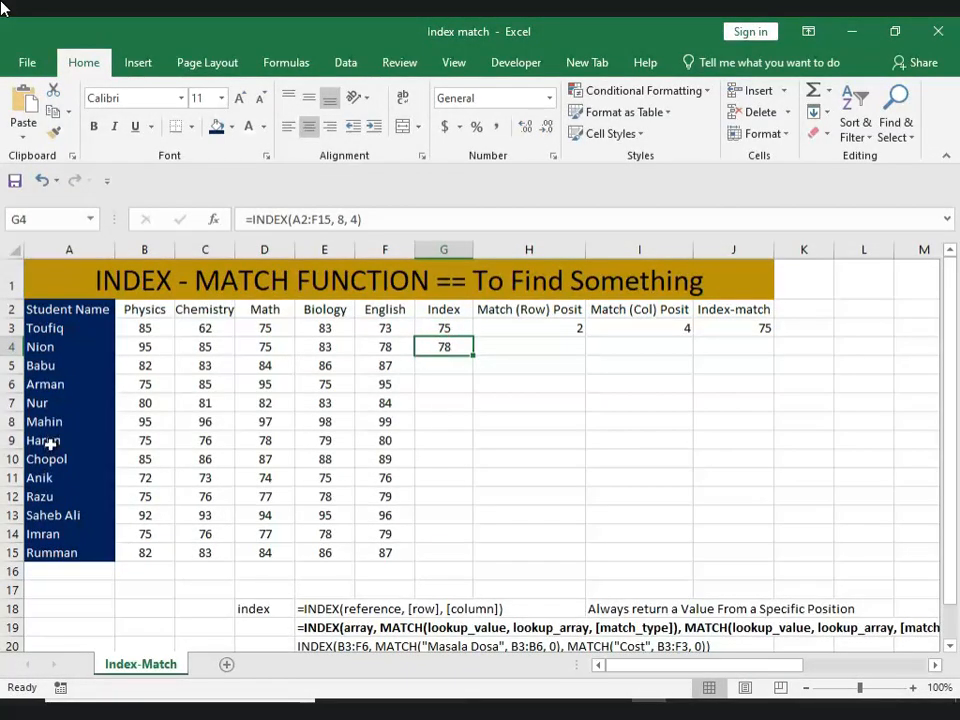
click(253, 439)
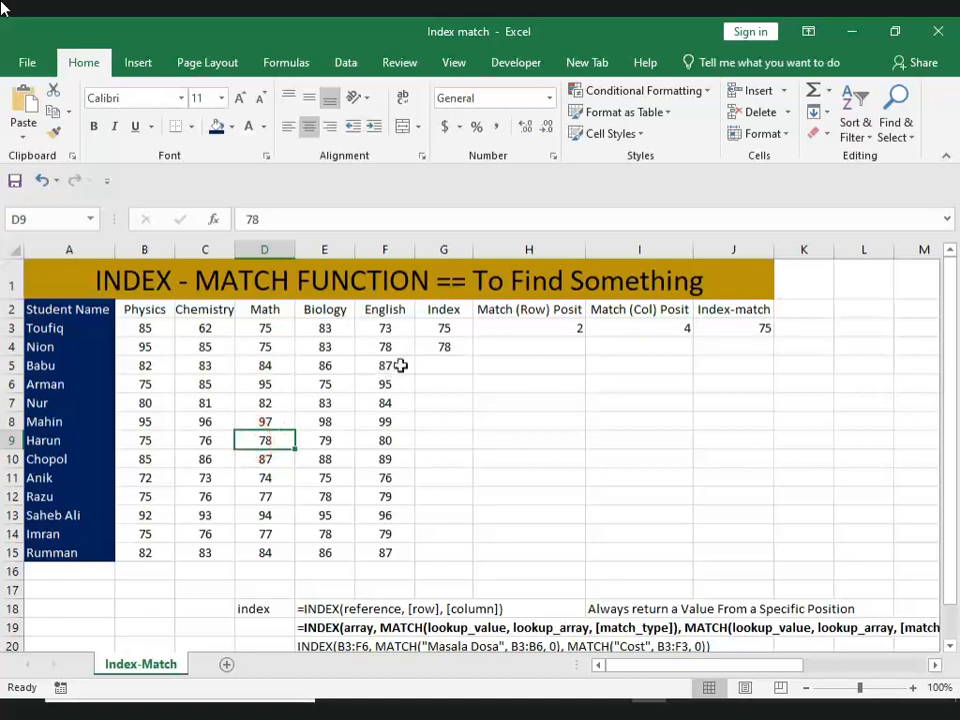
click(441, 346)
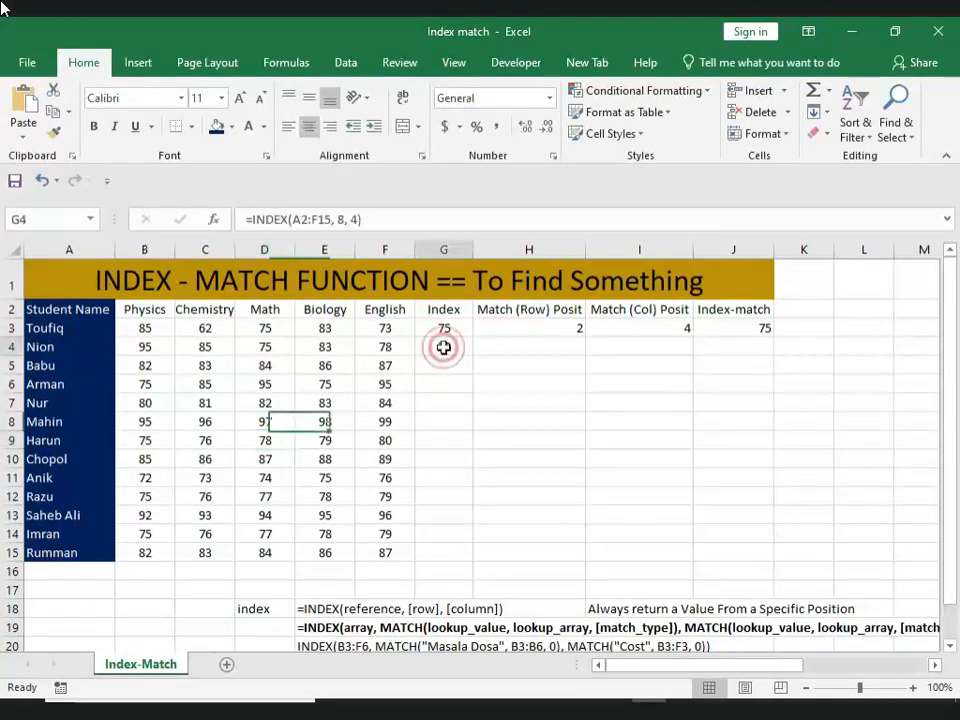
click(340, 219)
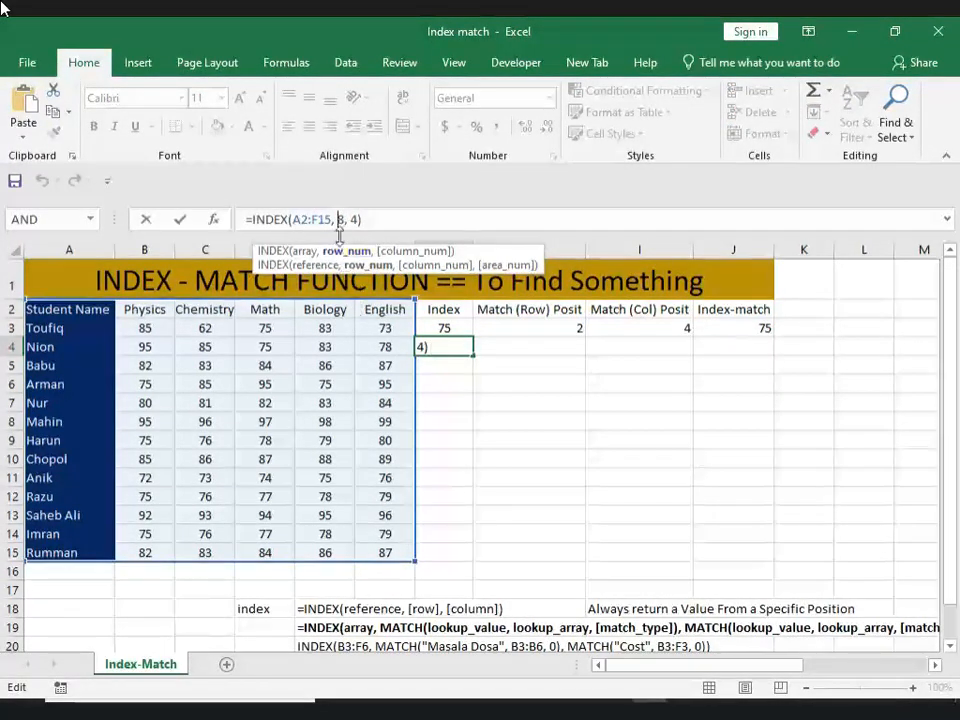
click(376, 220)
drag(376, 220, 193, 221)
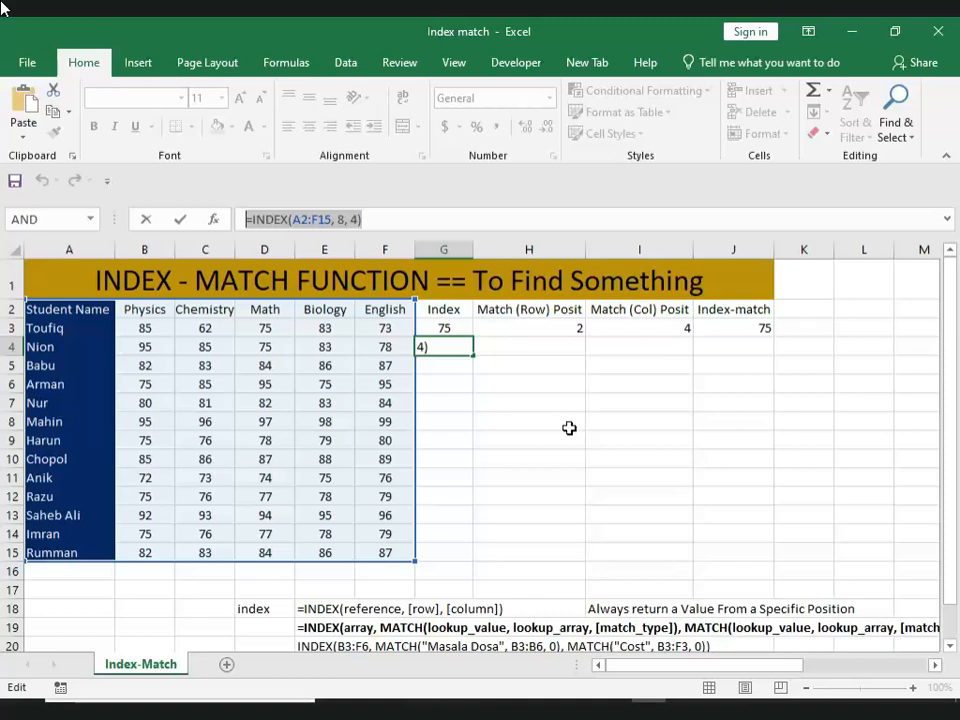
key(Return)
click(443, 346)
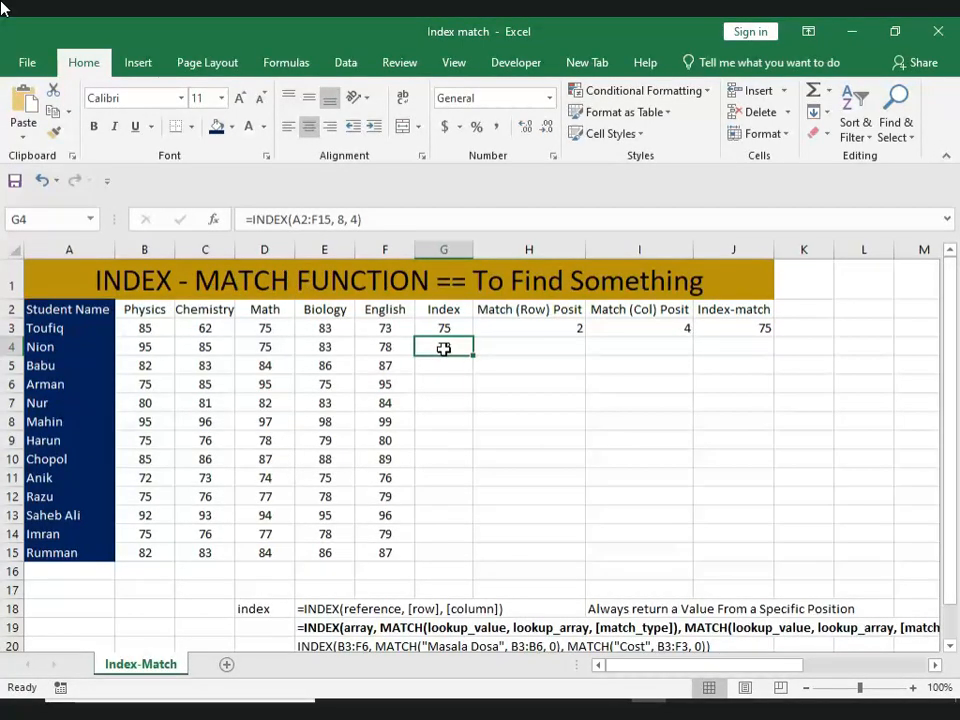
click(540, 326)
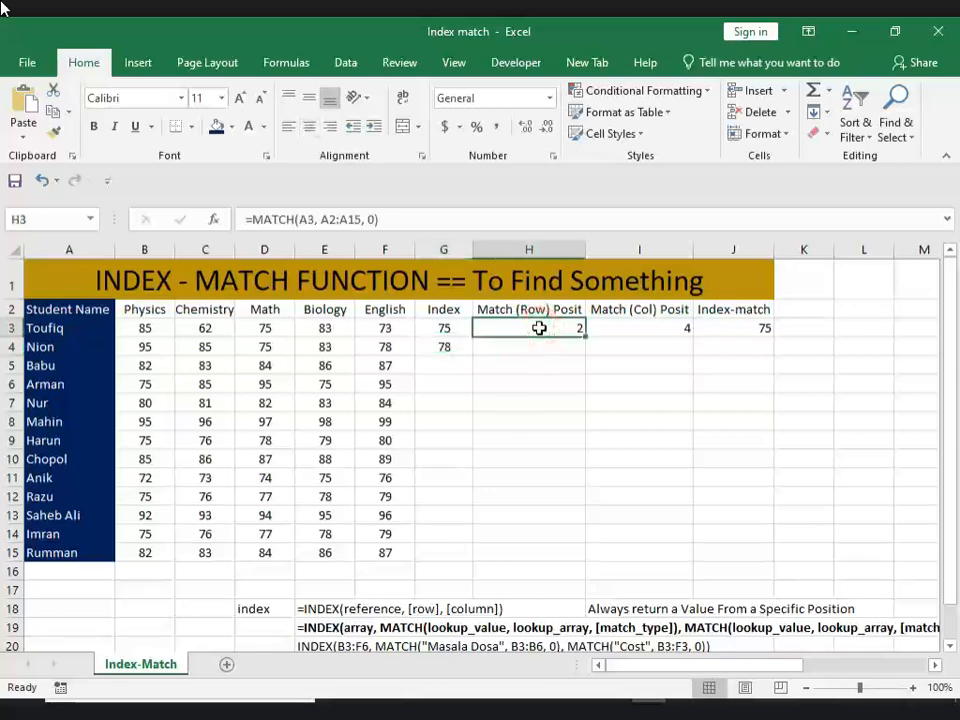
click(434, 347)
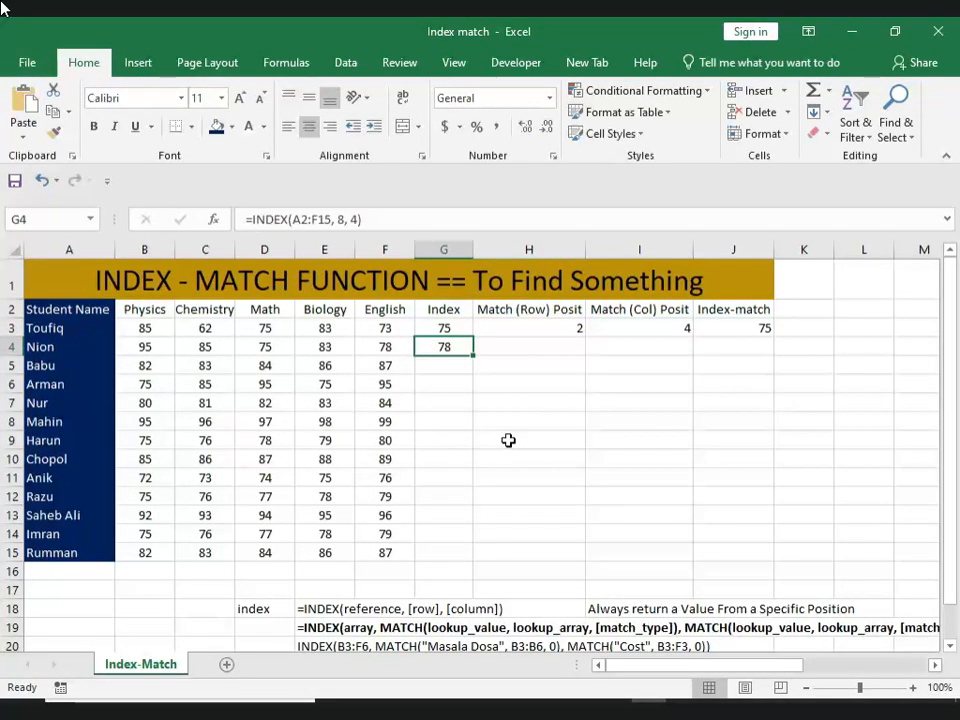
Insert the MATCH function in H4 with the student name in A5 as its lookup value
click(744, 330)
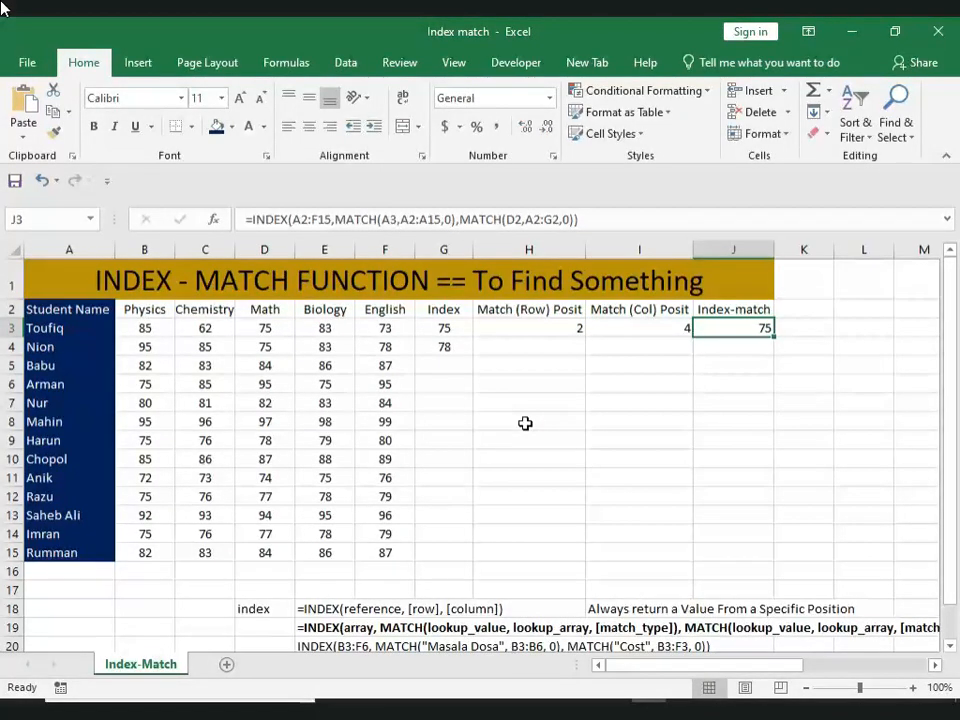
click(521, 344)
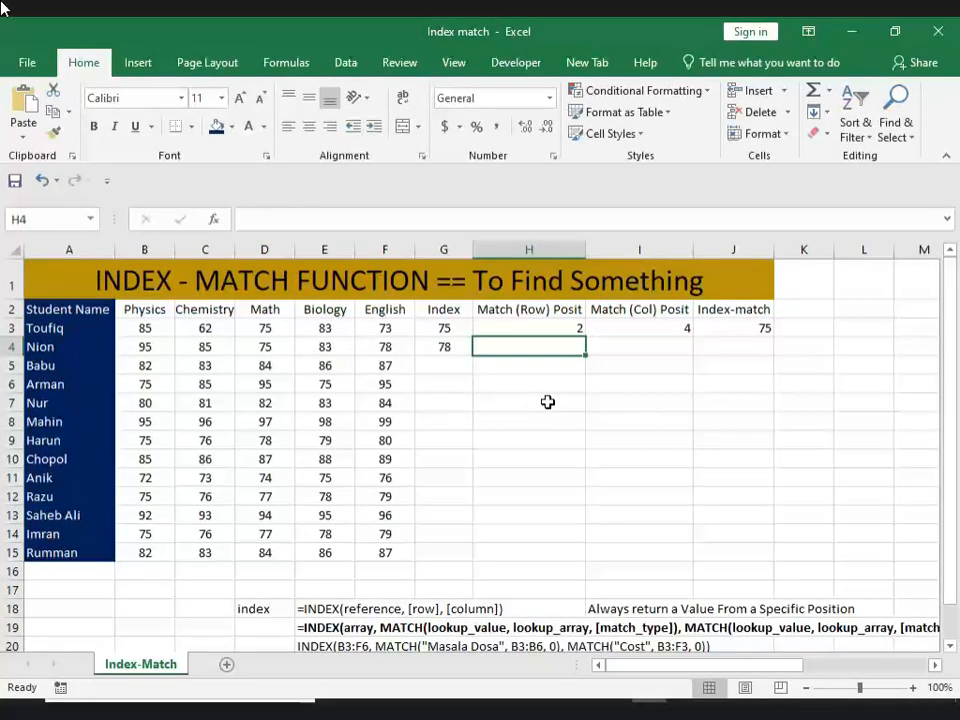
click(546, 328)
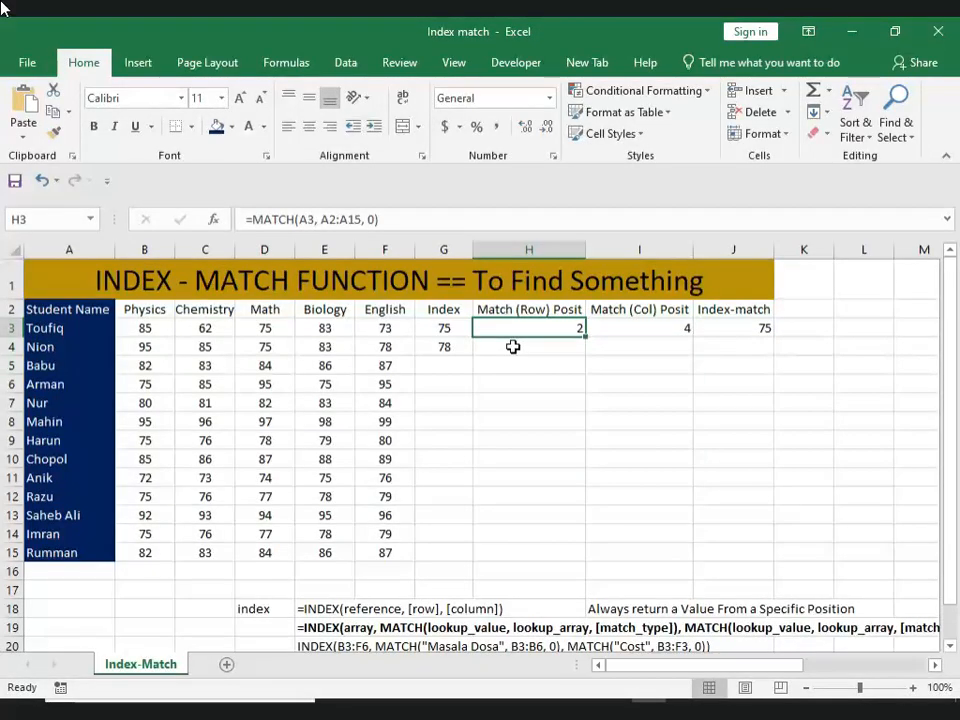
double_click(512, 346)
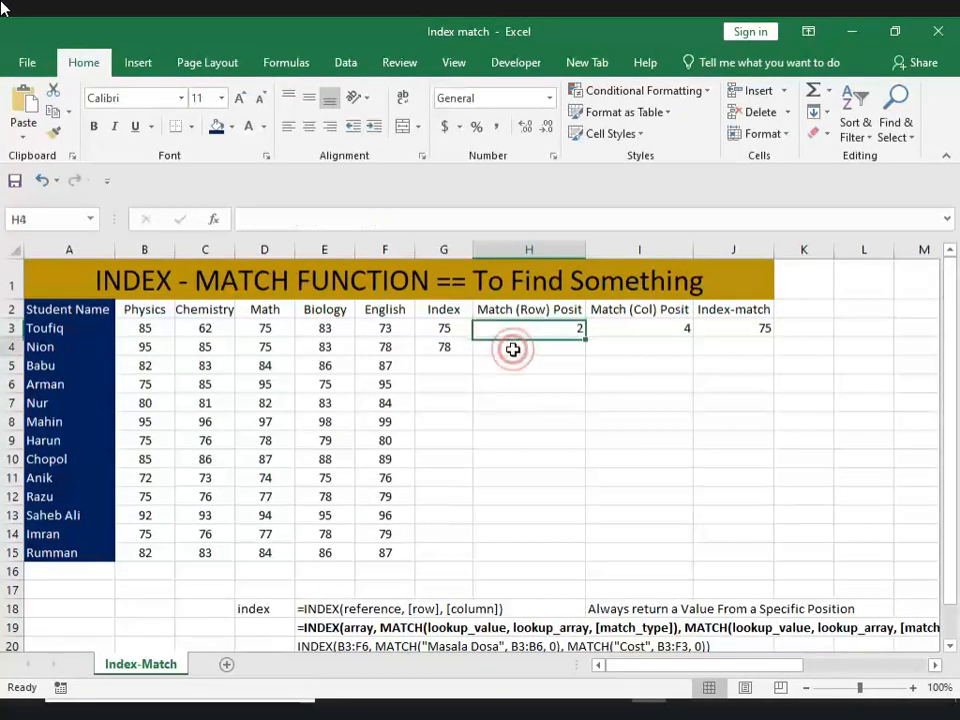
text(=)
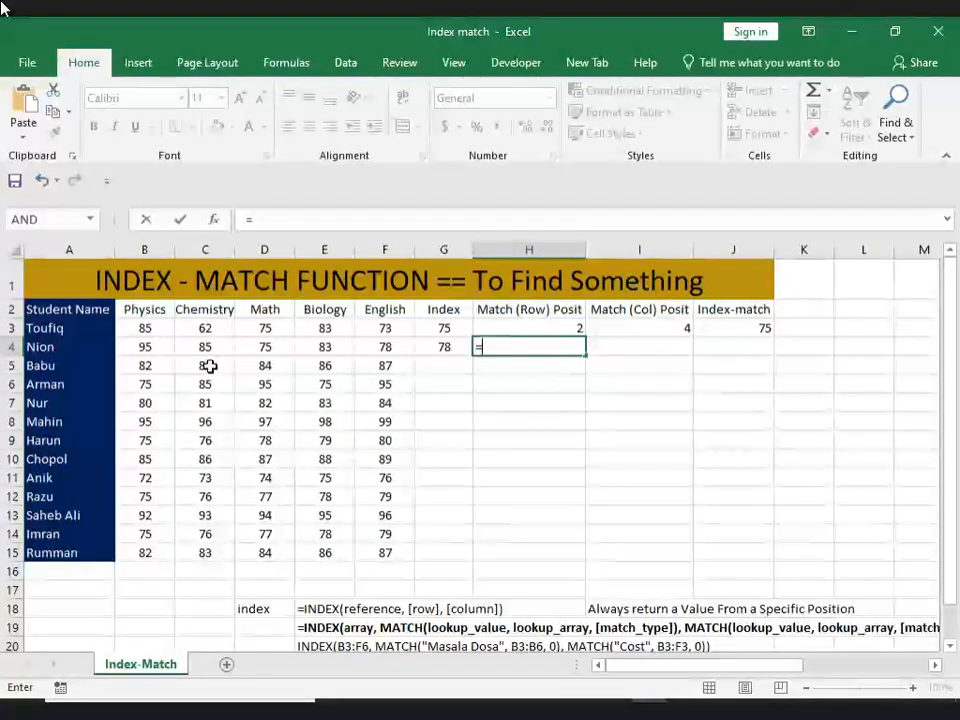
text(mat)
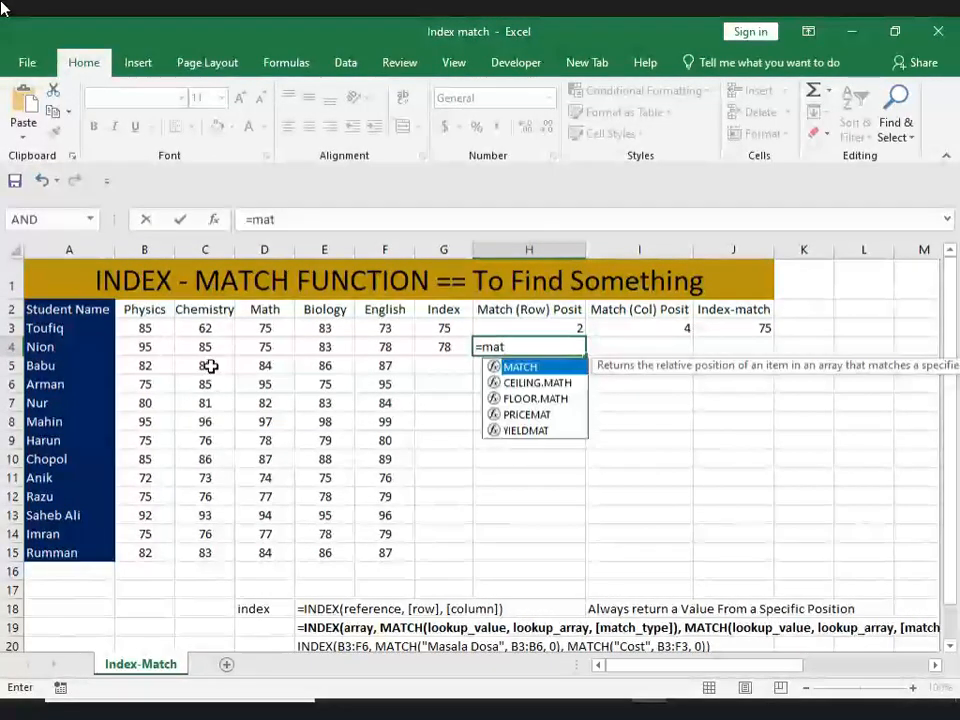
double_click(520, 366)
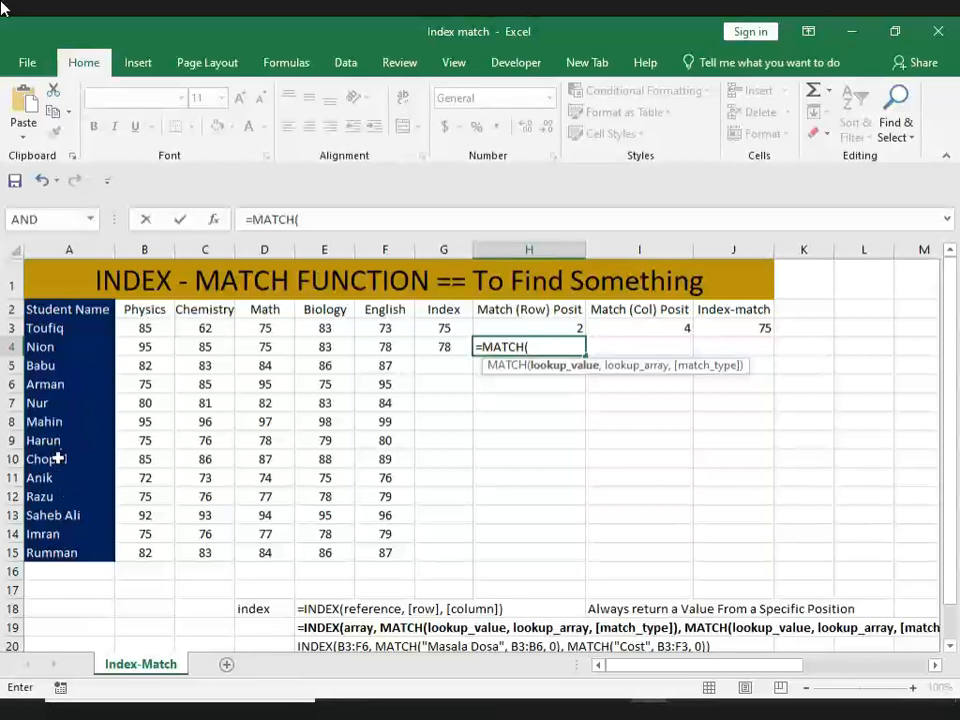
click(43, 365)
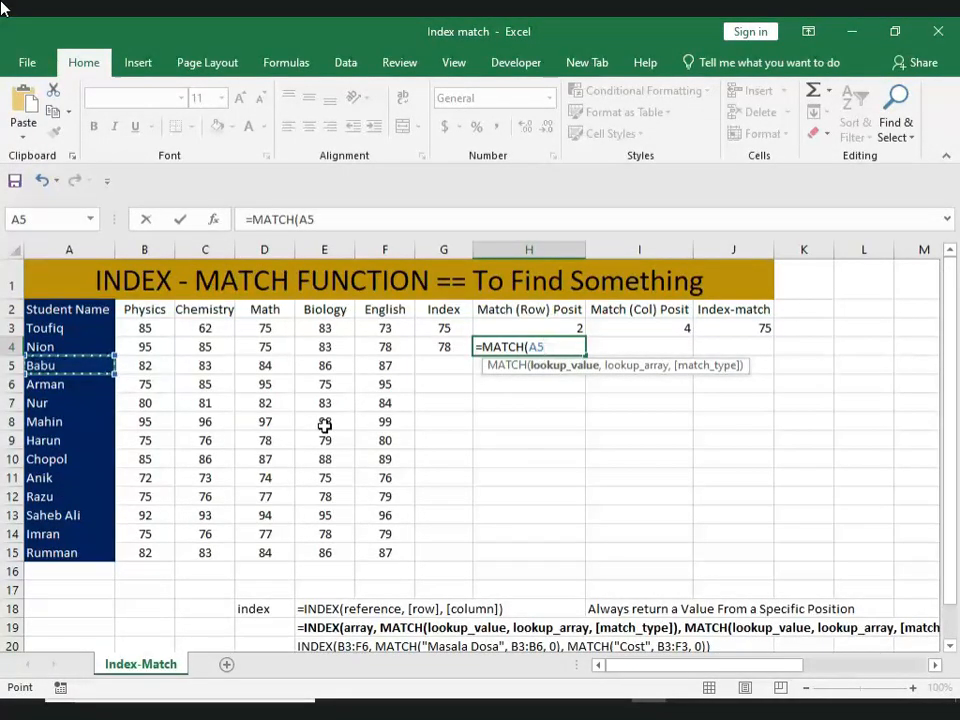
Set the lookup array to the student name column A2:A15 with match type 0 and complete the MATCH formula in H4
text(,)
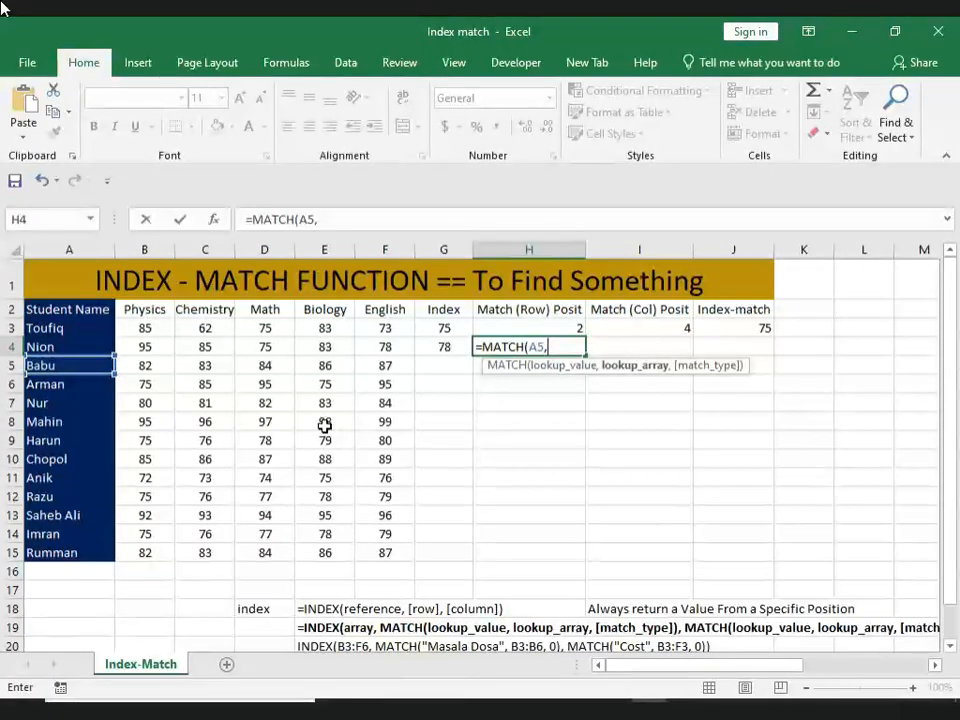
drag(43, 304, 50, 565)
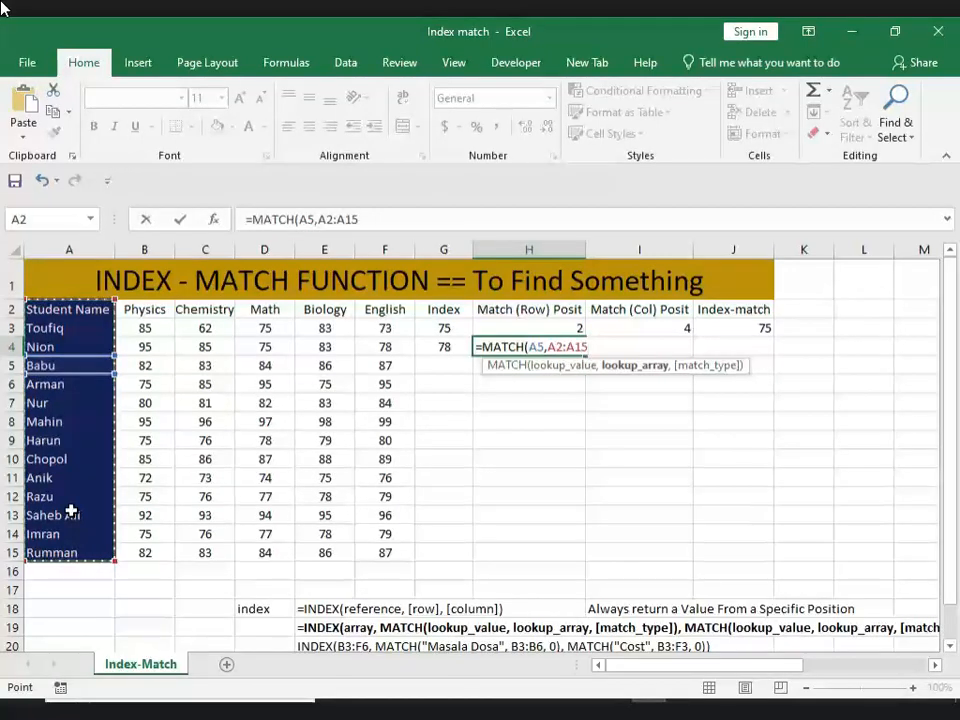
text(,)
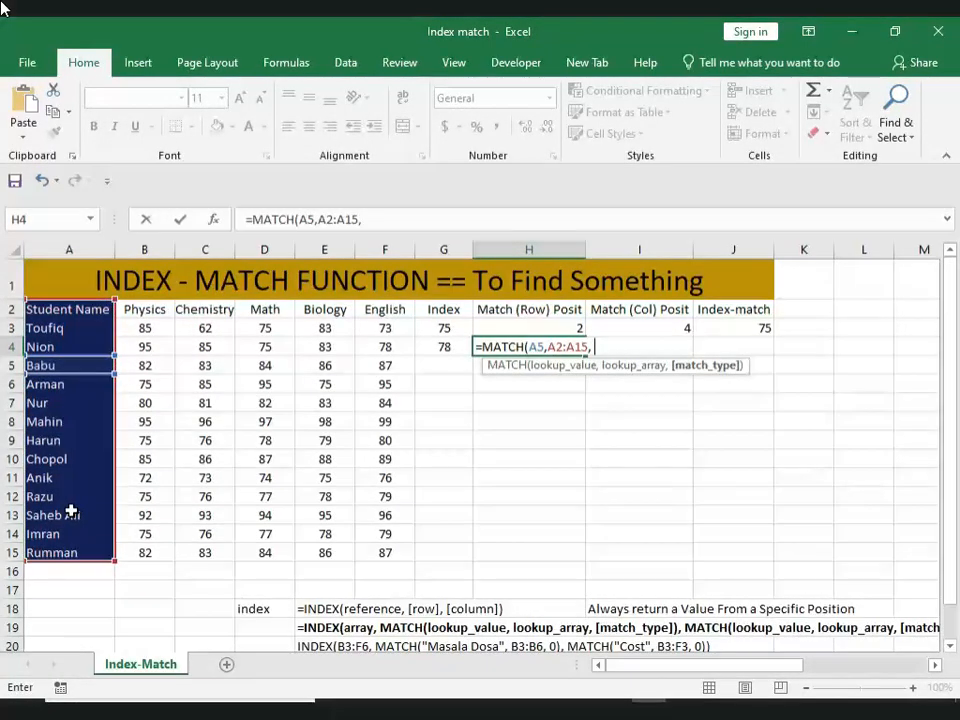
text( 0))
click(550, 342)
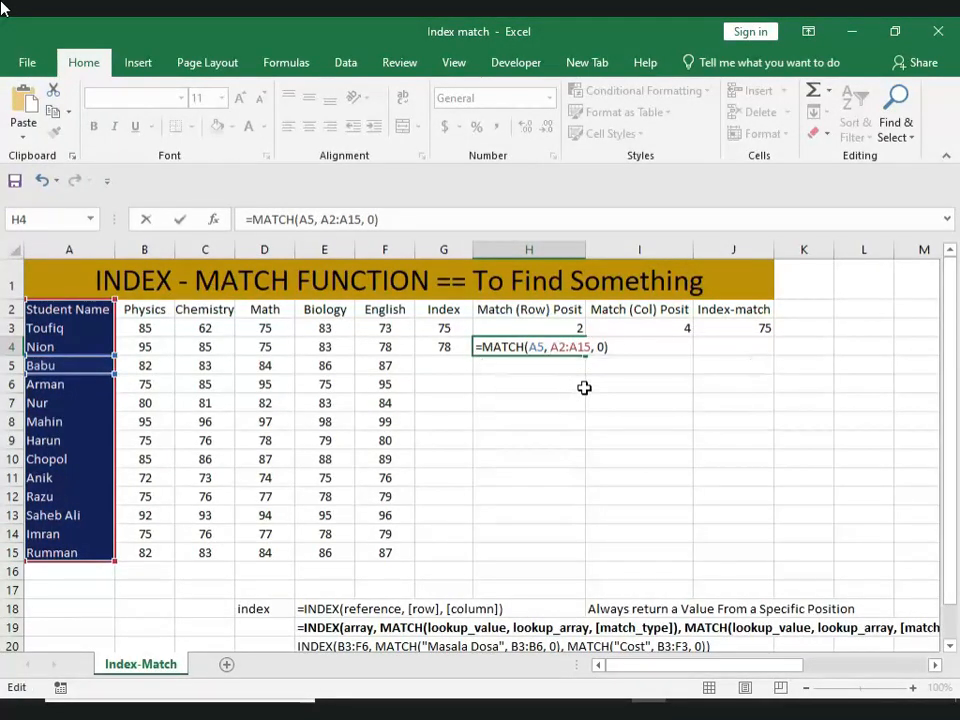
key(Return)
click(549, 340)
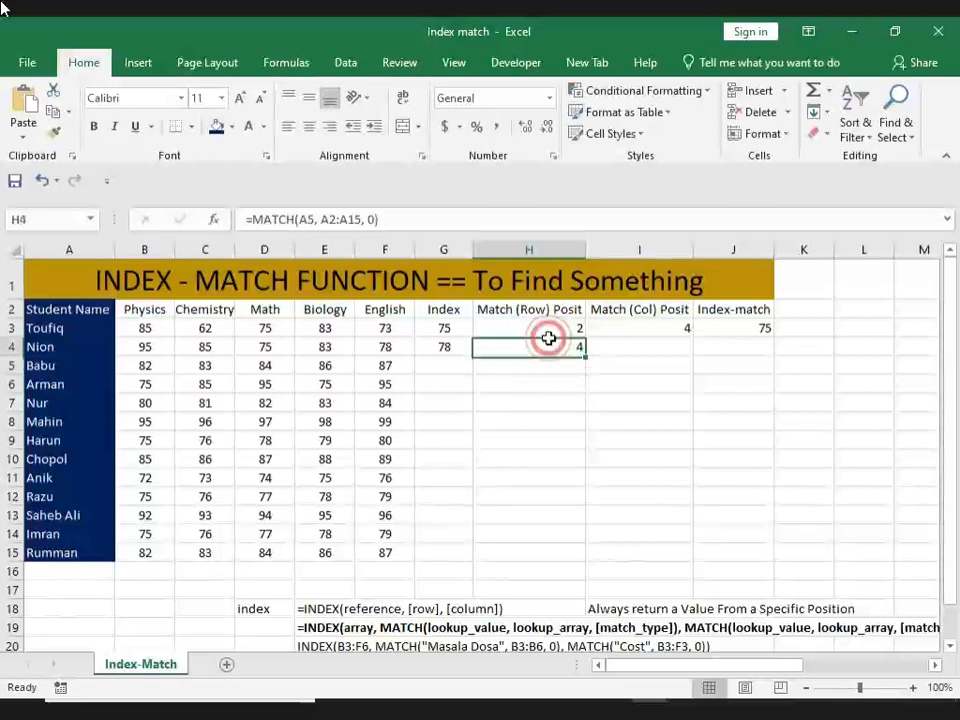
Examine the row position of the student in A5 counted from header A2 against H4, and that student's Math mark and column header
click(66, 364)
click(55, 311)
click(40, 328)
click(38, 346)
click(40, 365)
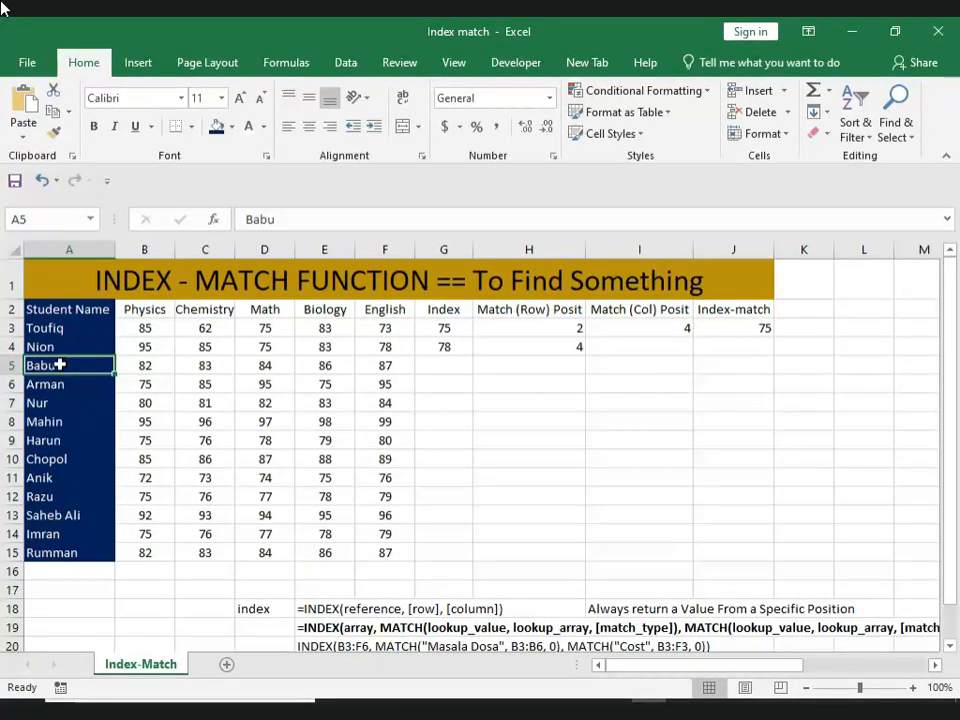
click(542, 345)
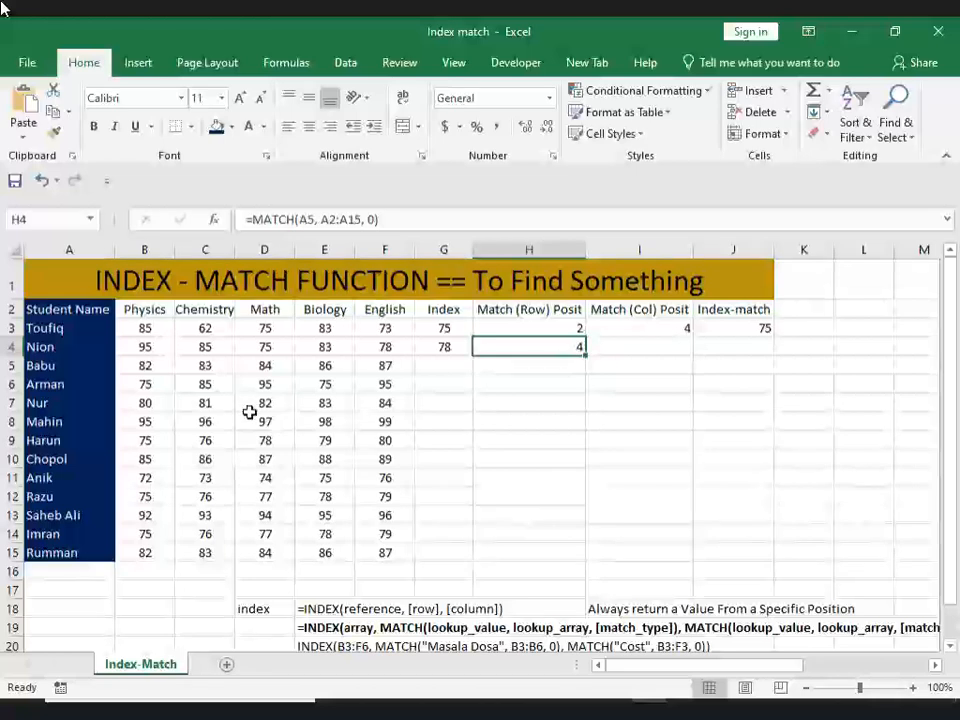
click(45, 365)
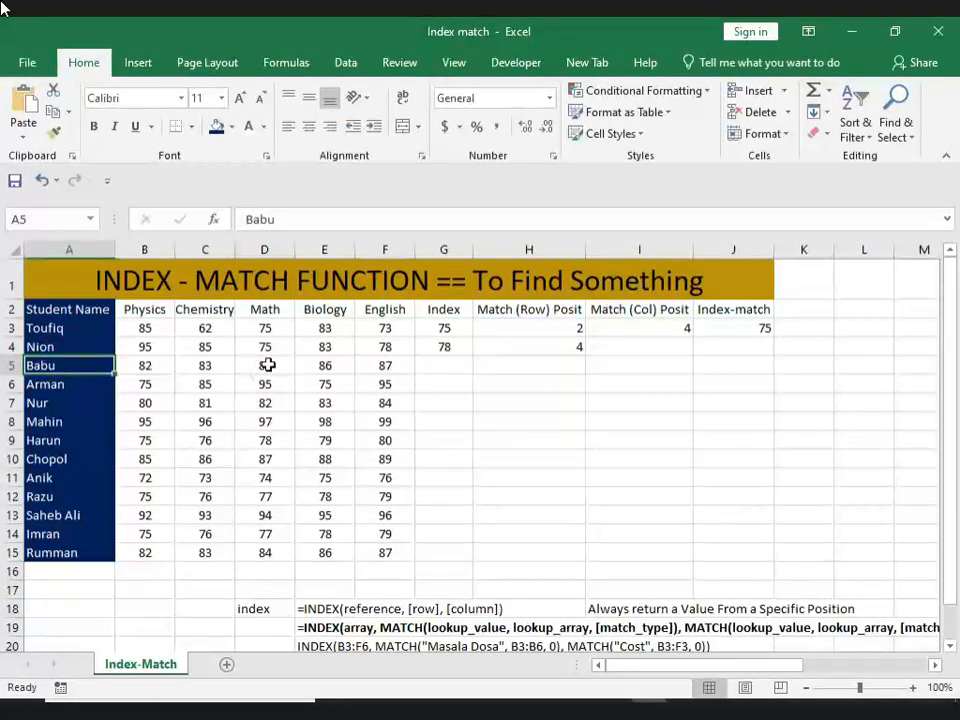
click(266, 364)
click(264, 312)
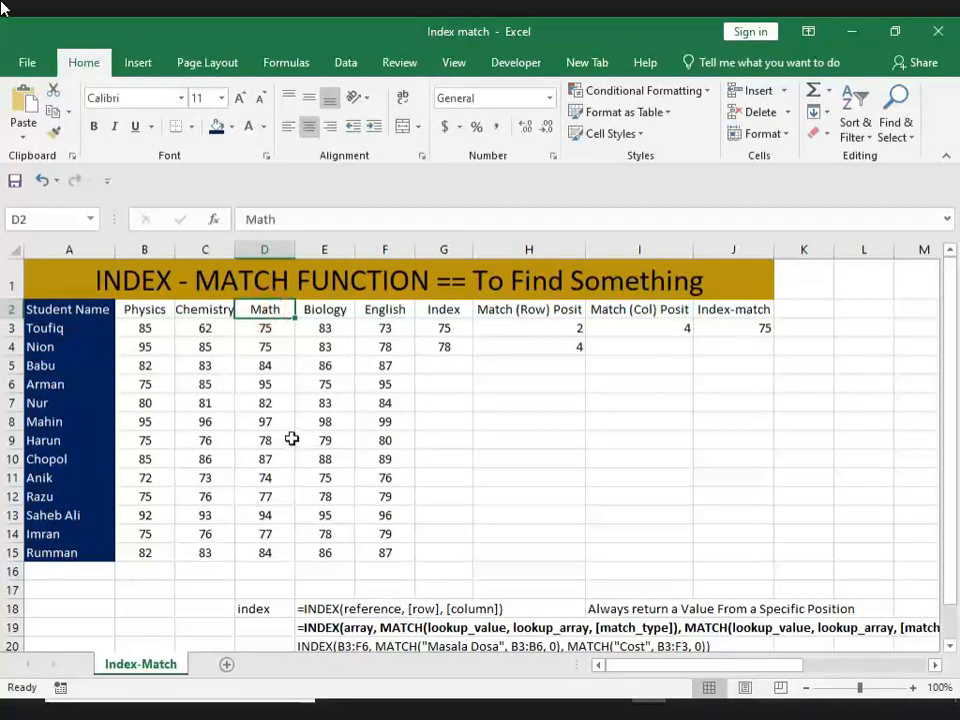
Insert the MATCH function in I4 with the Math header D2 as its lookup value
click(630, 342)
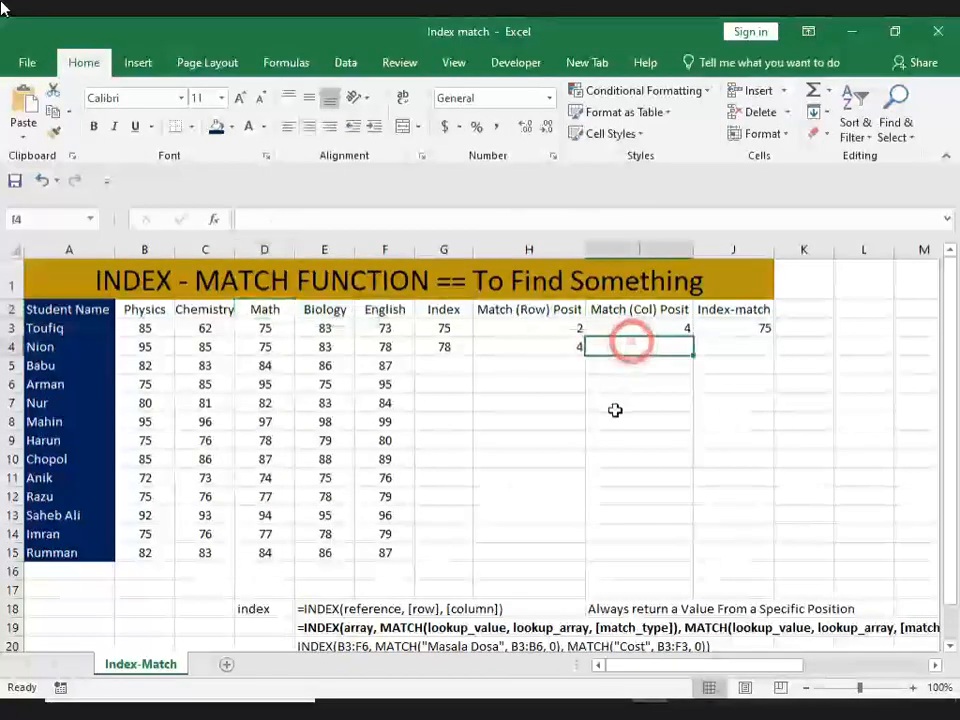
text(=)
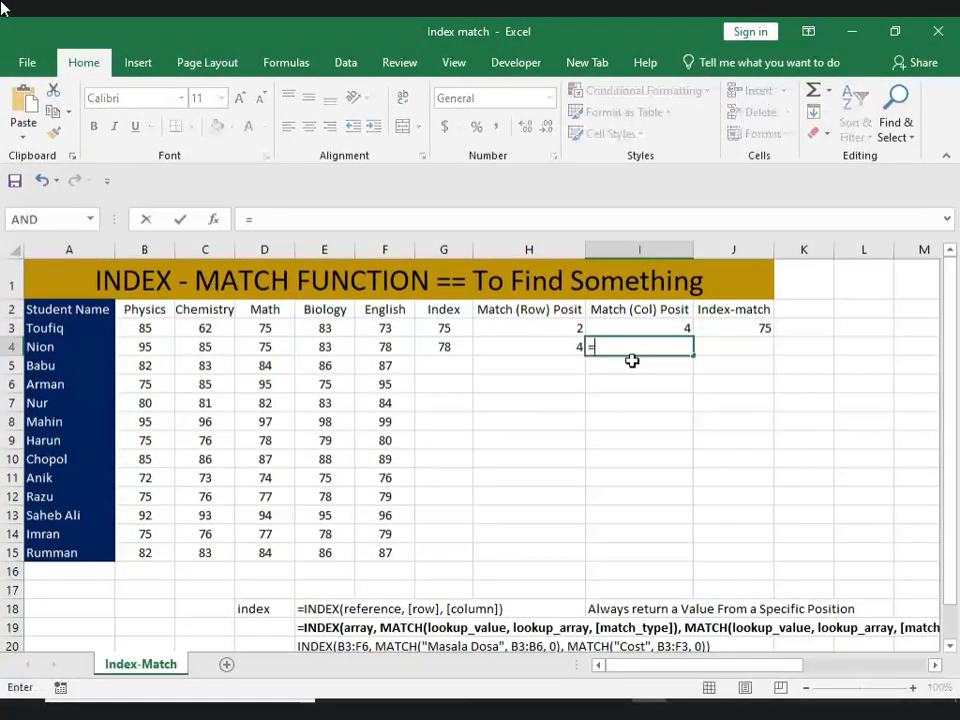
text(match)
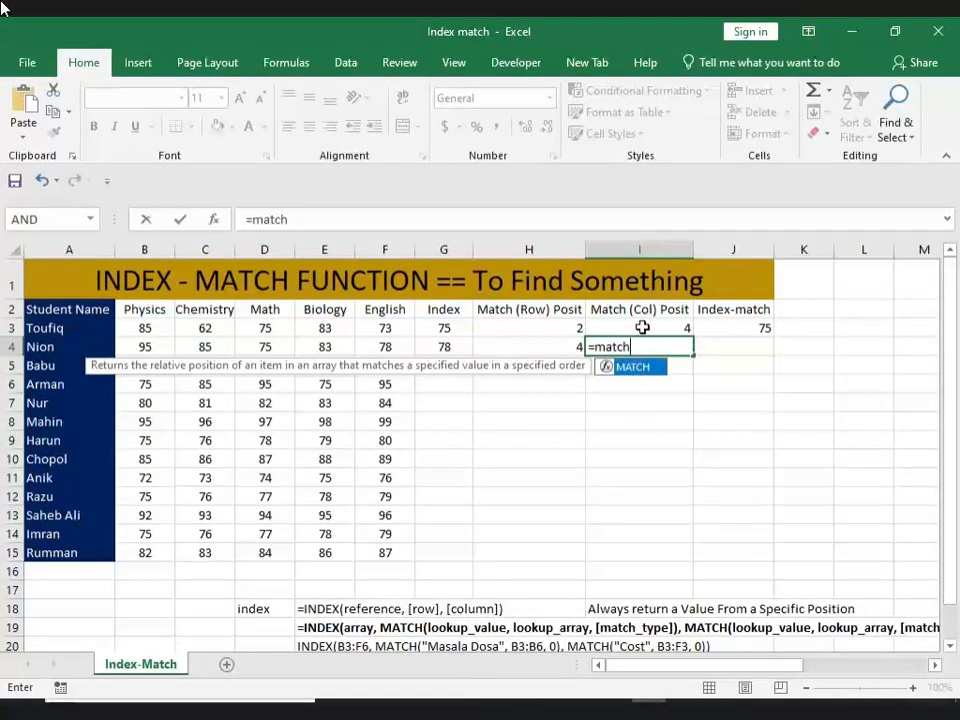
text(()
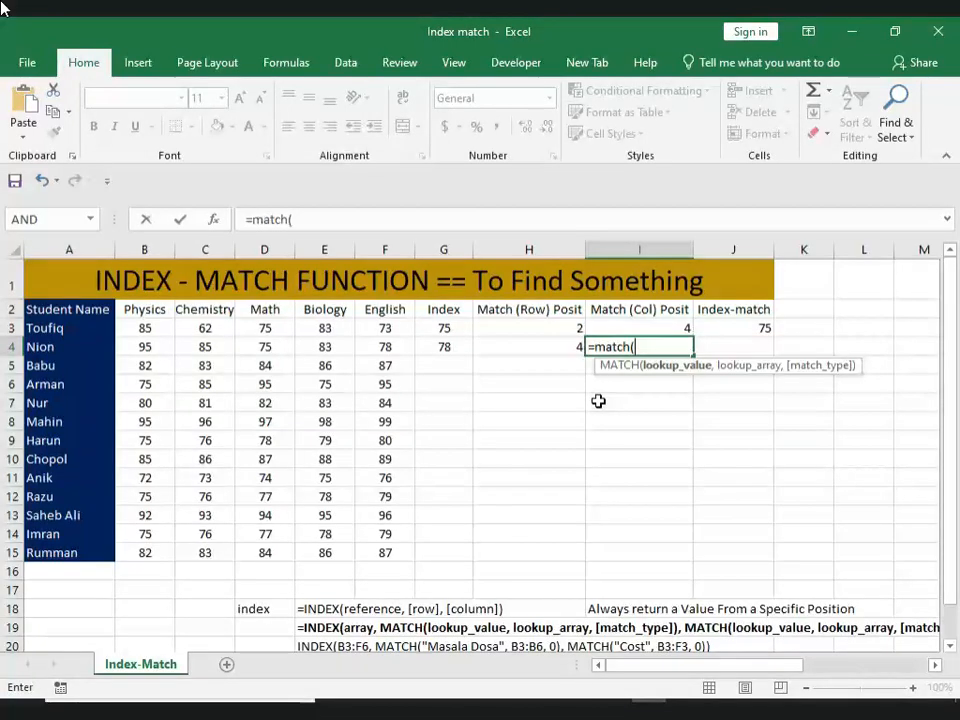
click(272, 310)
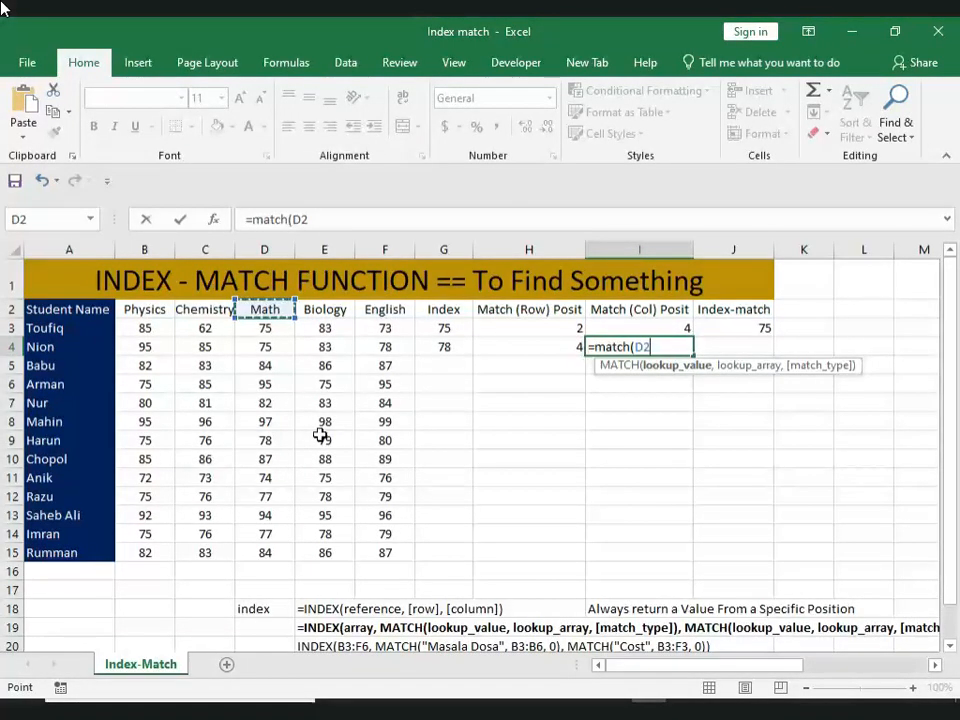
text(,)
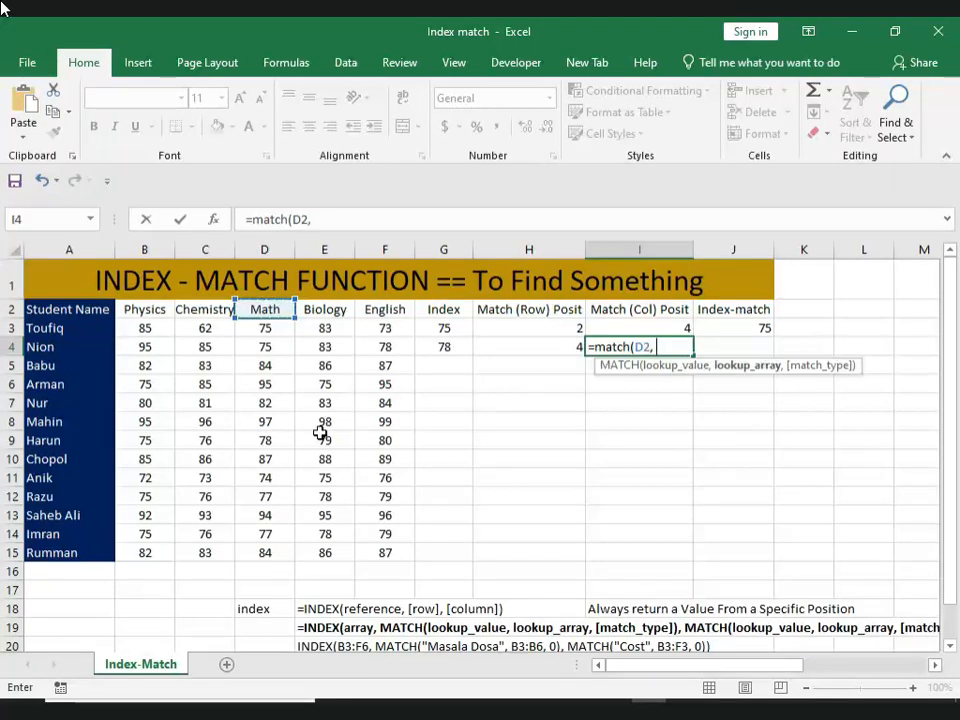
Try to complete the MATCH formula in I4 with the header row A2:F2 as its lookup array
drag(70, 310, 395, 306)
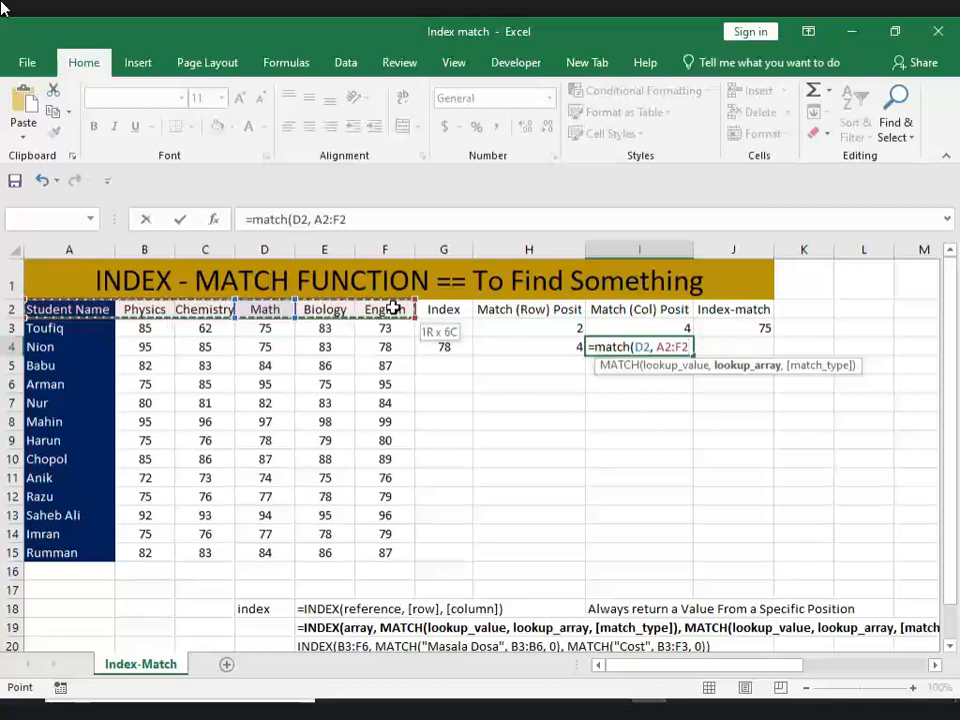
drag(393, 308, 392, 307)
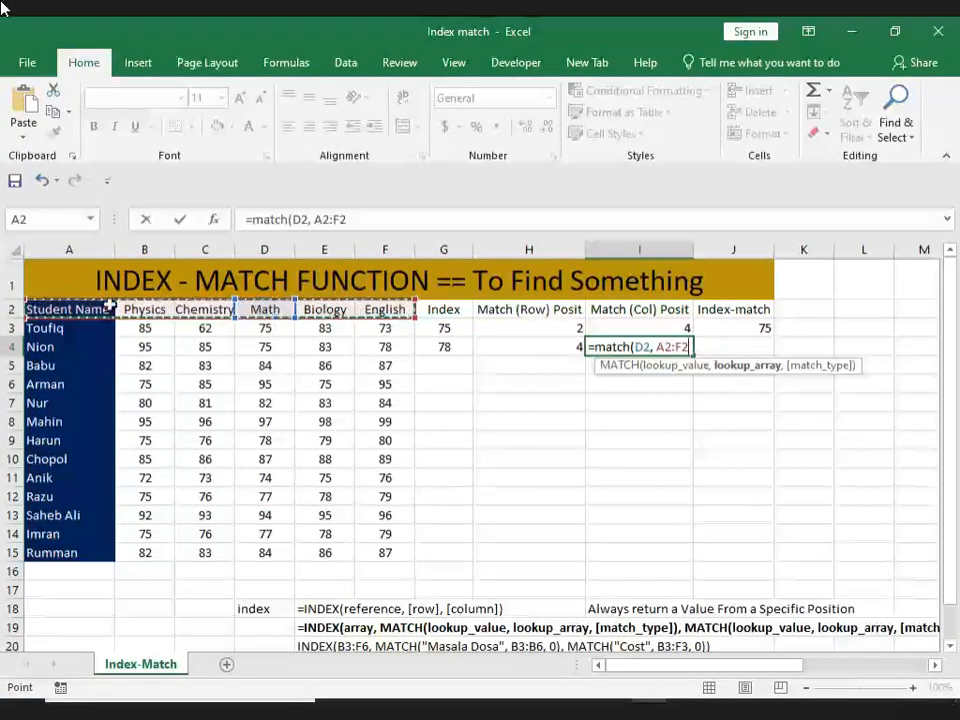
click(64, 306)
click(205, 312)
key(Return)
click(336, 312)
click(386, 312)
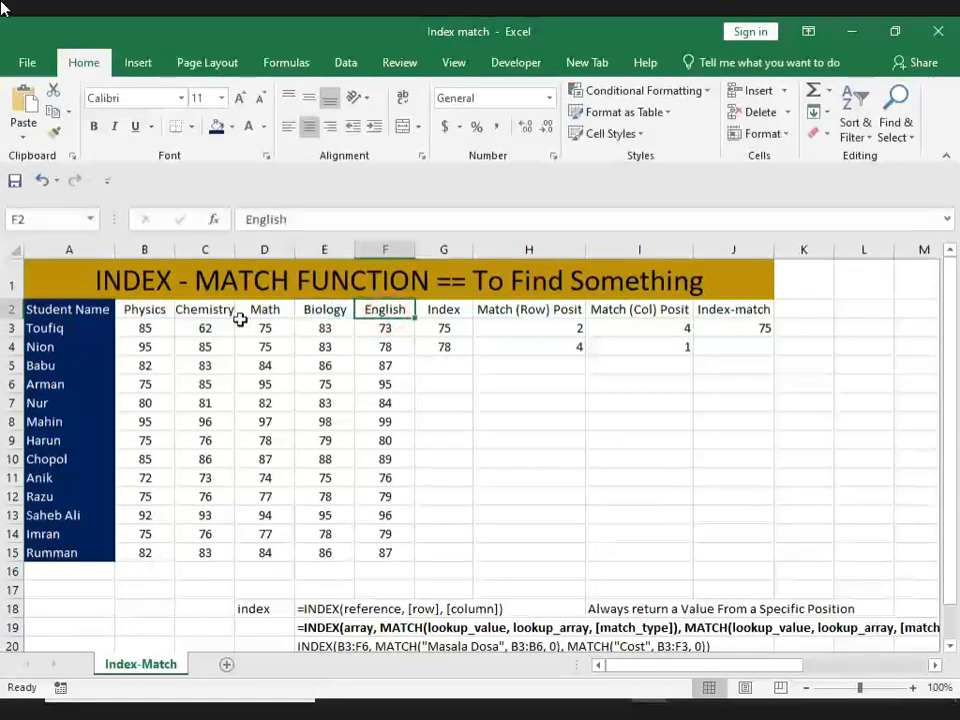
Replace the lookup array C2 in the MATCH formula in I4 with the header row A2:F2
click(655, 342)
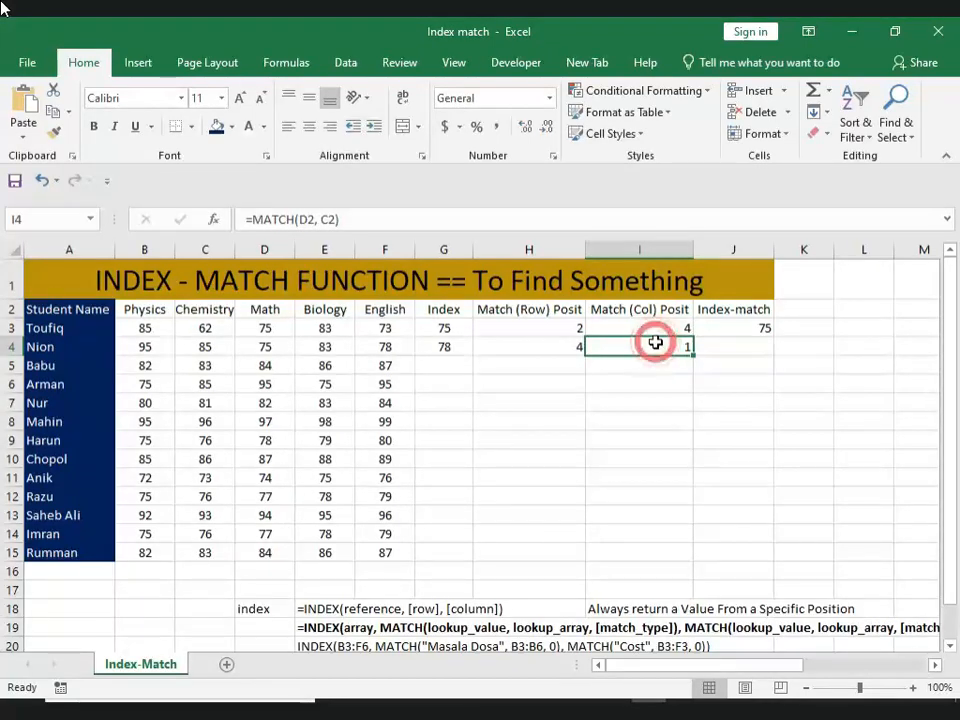
double_click(655, 342)
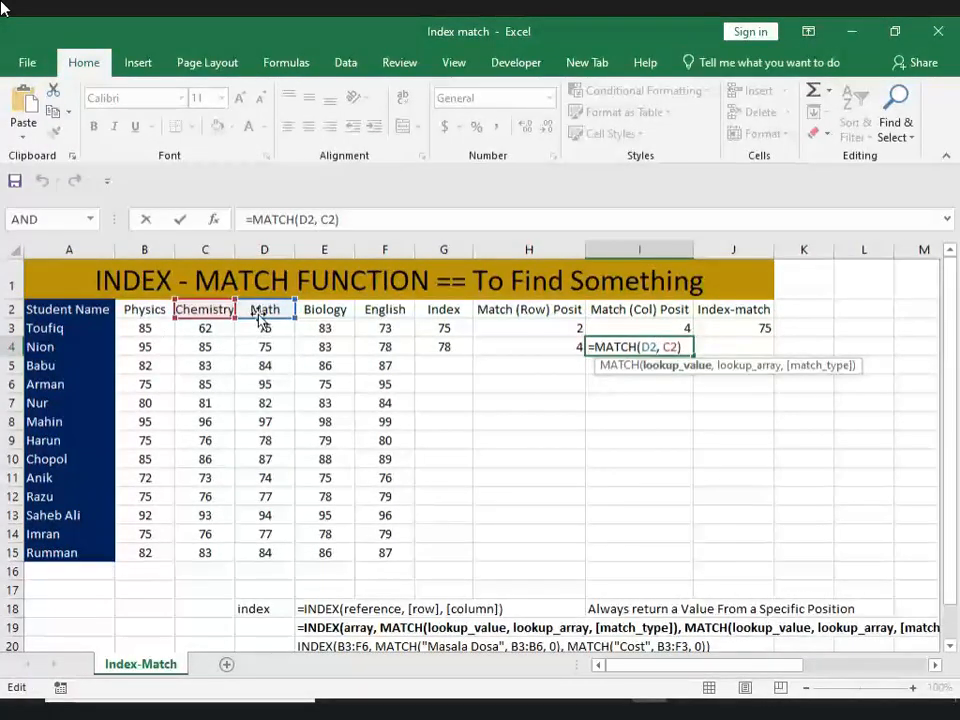
click(662, 346)
drag(662, 346, 684, 349)
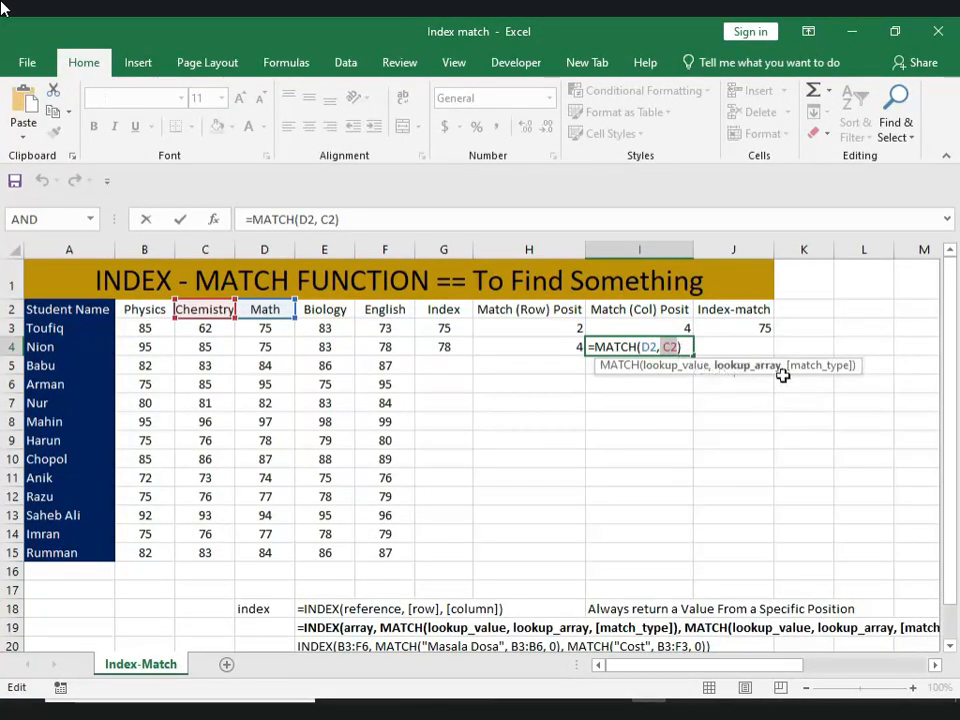
click(72, 311)
drag(72, 311, 386, 312)
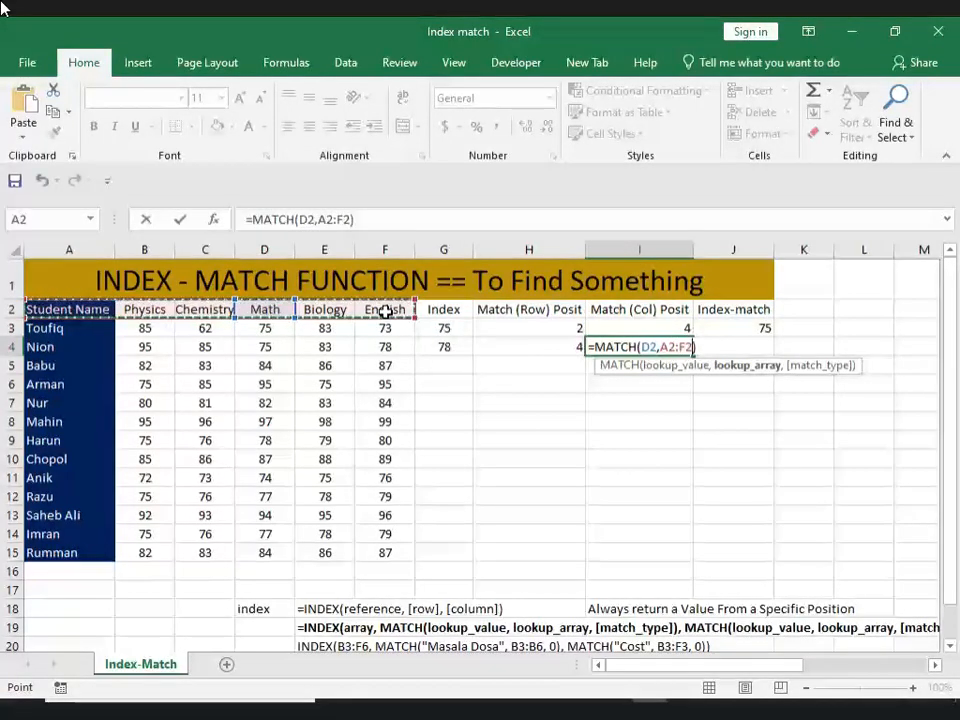
Add match type 0 for an exact match and complete the MATCH formula in I4
text(,)
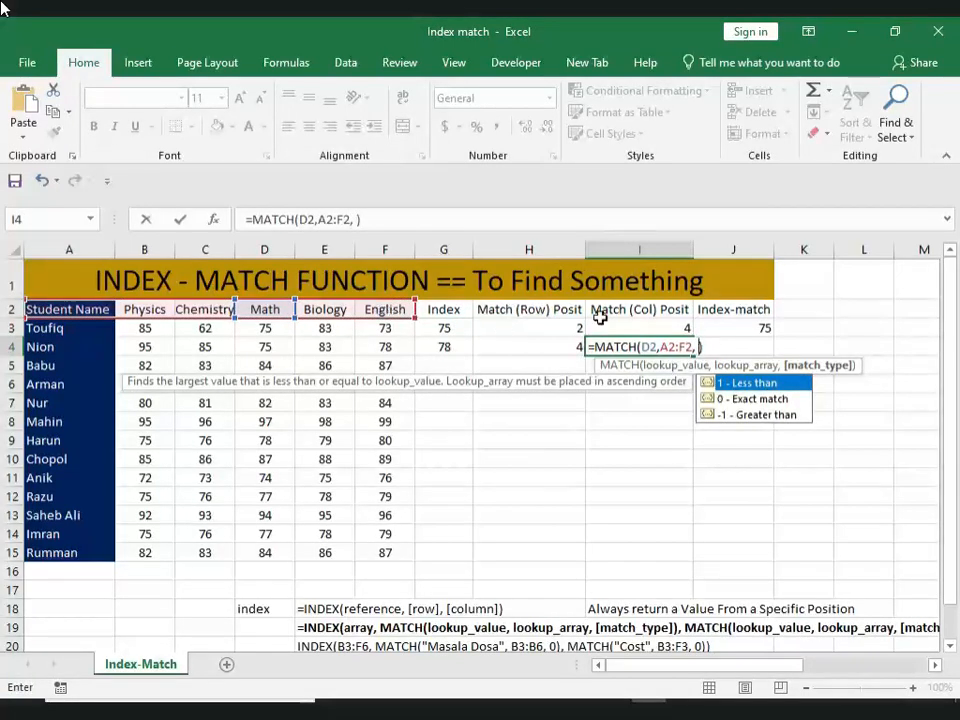
click(666, 347)
click(700, 347)
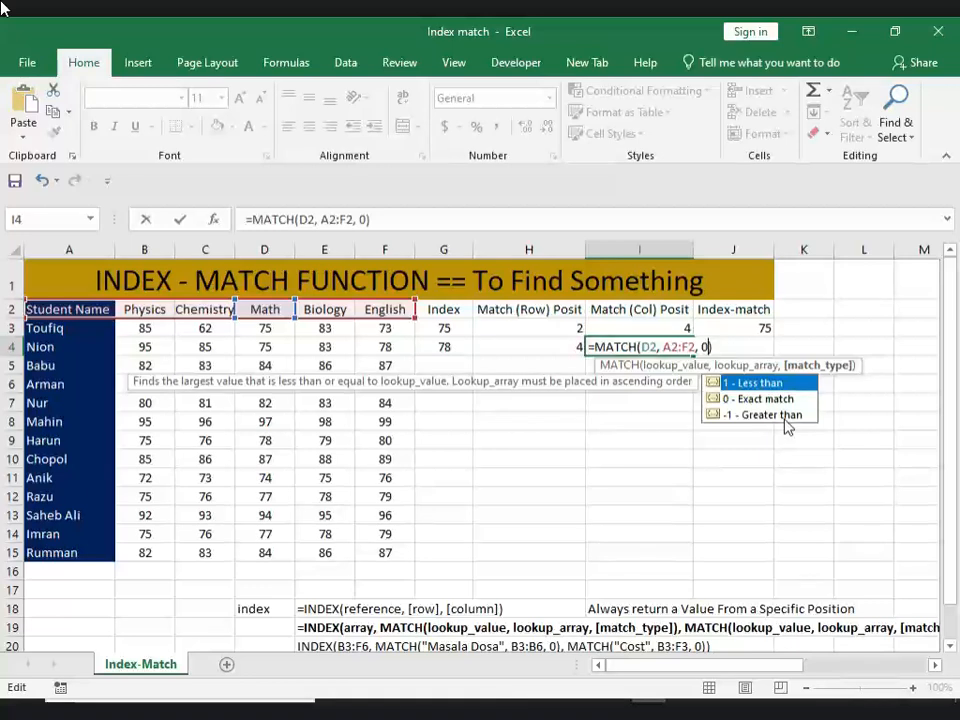
text())
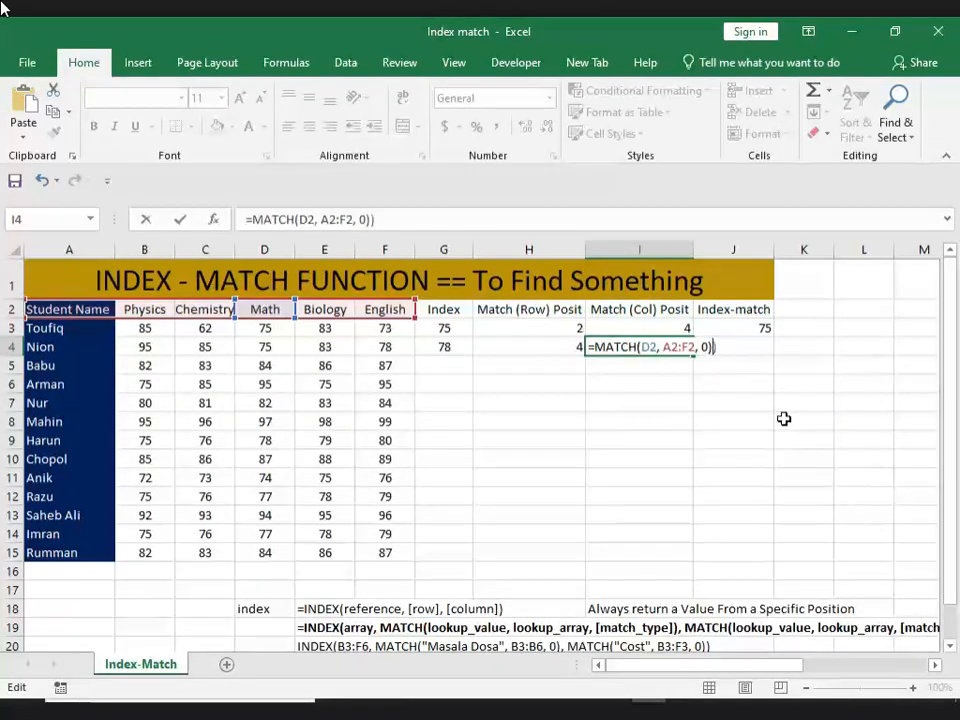
key(BackSpace)
key(BackSpace)
key(Return)
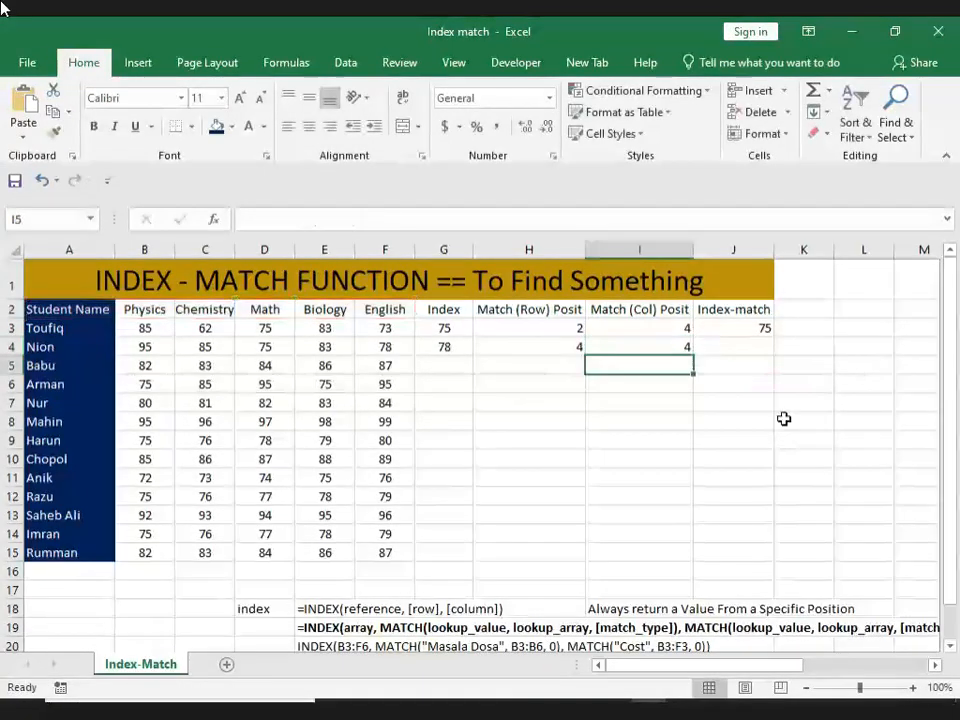
click(672, 347)
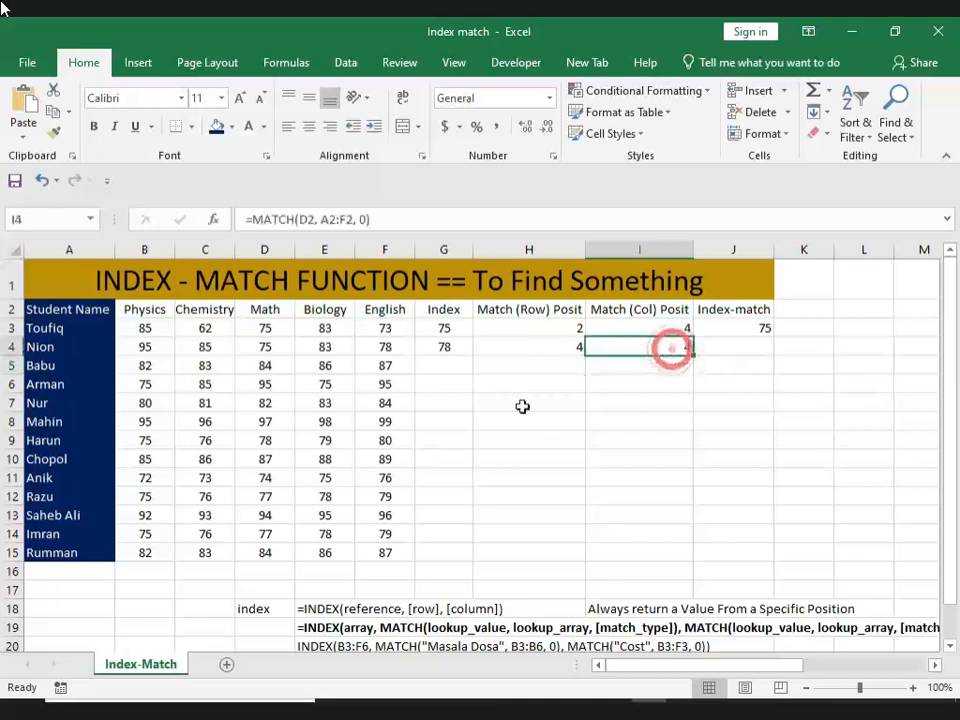
click(66, 311)
click(208, 312)
drag(262, 309, 264, 328)
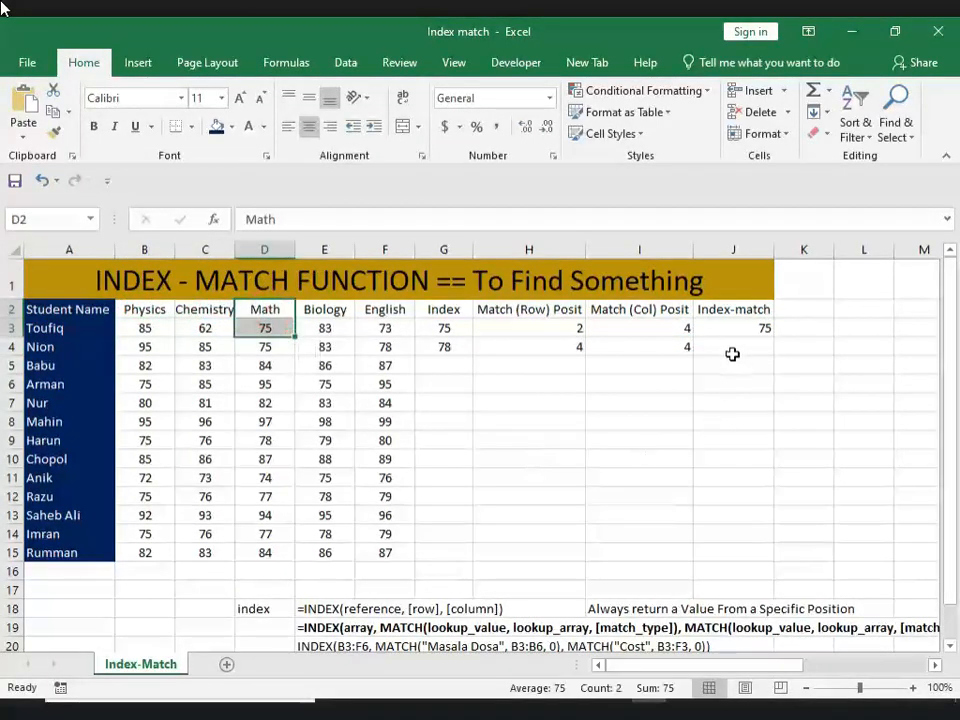
click(678, 345)
click(733, 345)
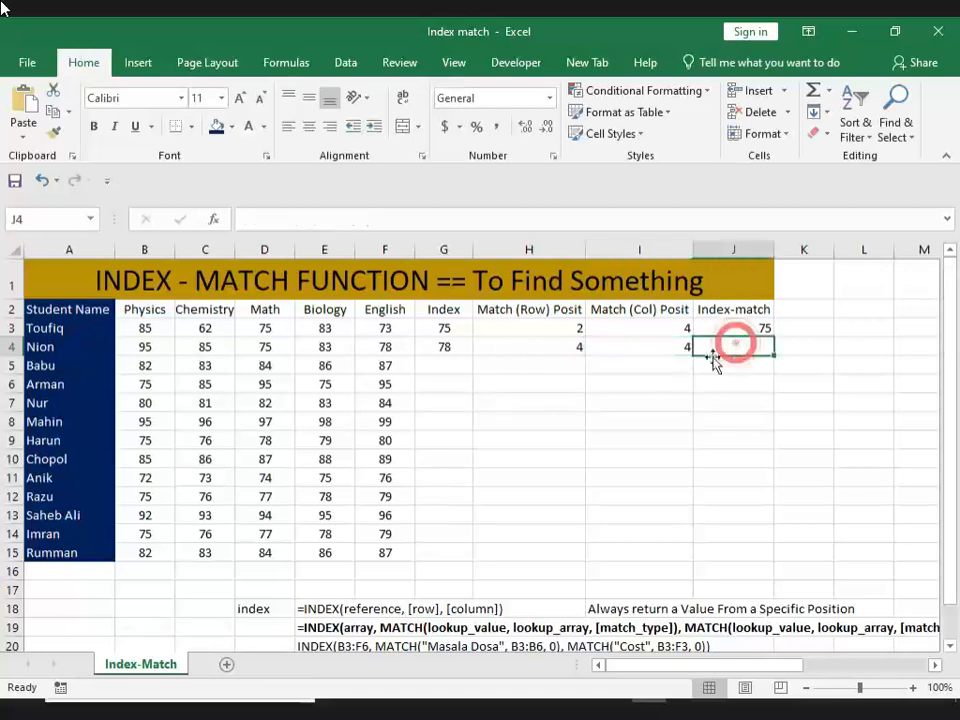
drag(430, 346, 626, 351)
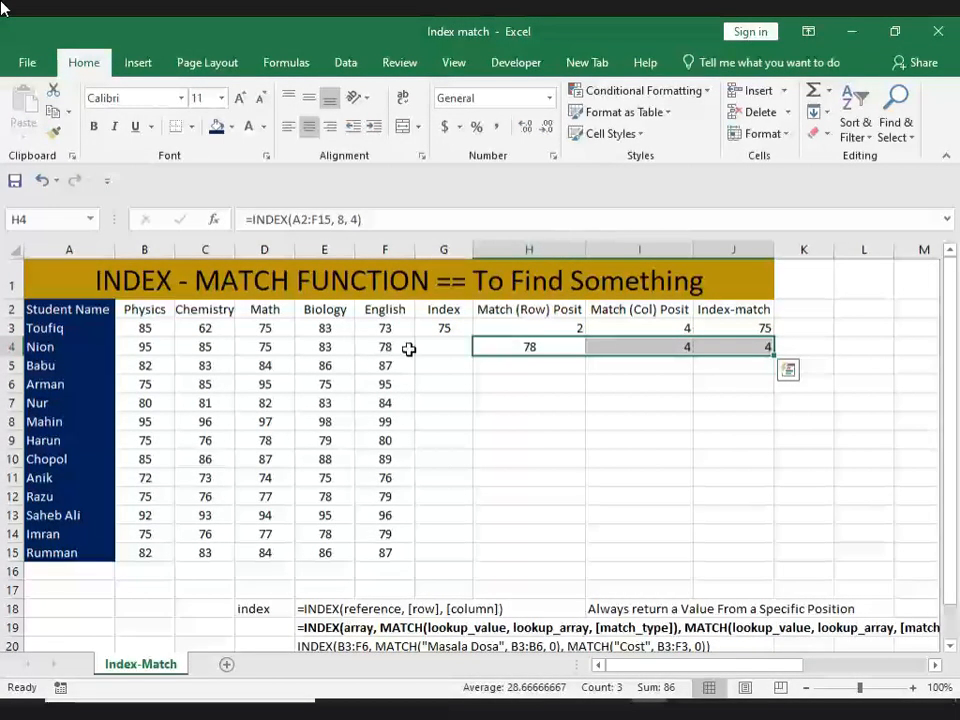
key(ctrl+z)
click(739, 347)
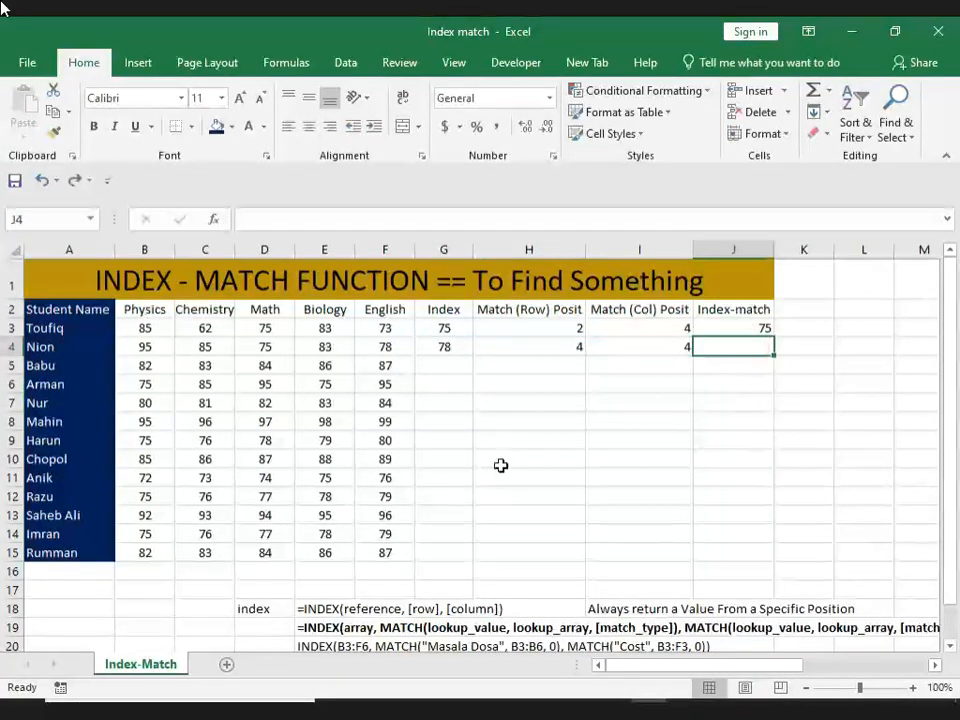
Review the INDEX formula in G4 and the combined INDEX and MATCH formula in J3
click(427, 346)
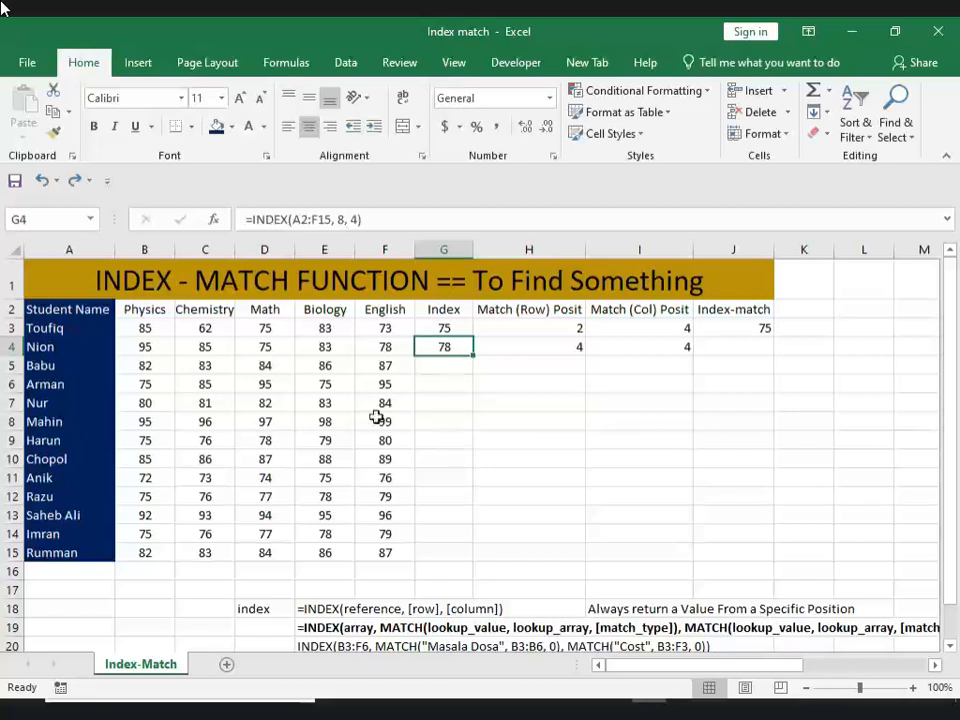
click(739, 347)
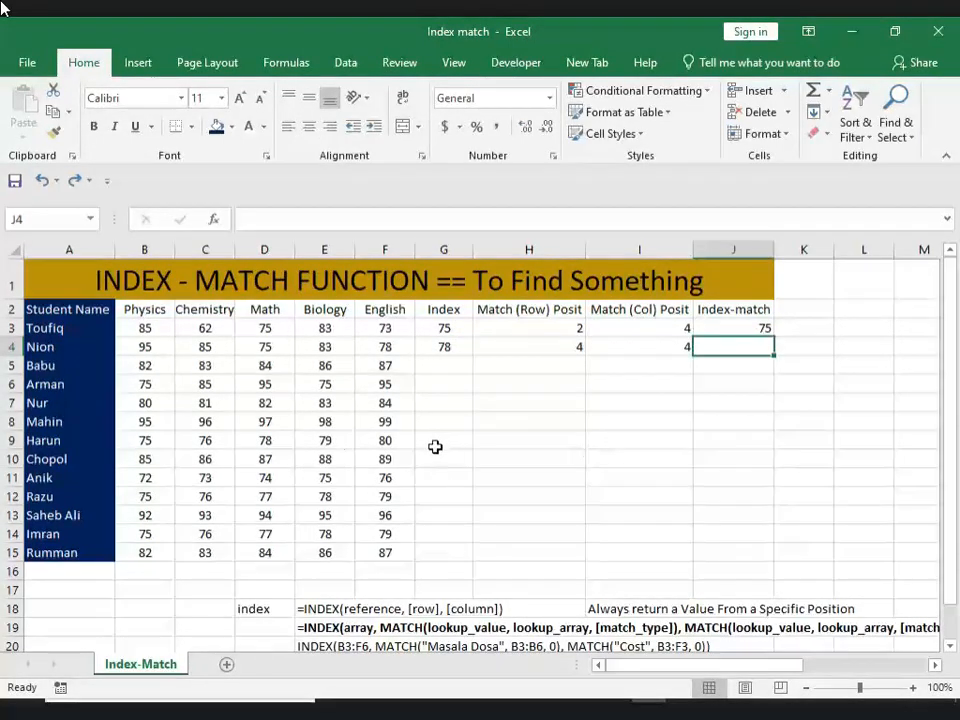
click(12, 365)
click(278, 362)
click(713, 347)
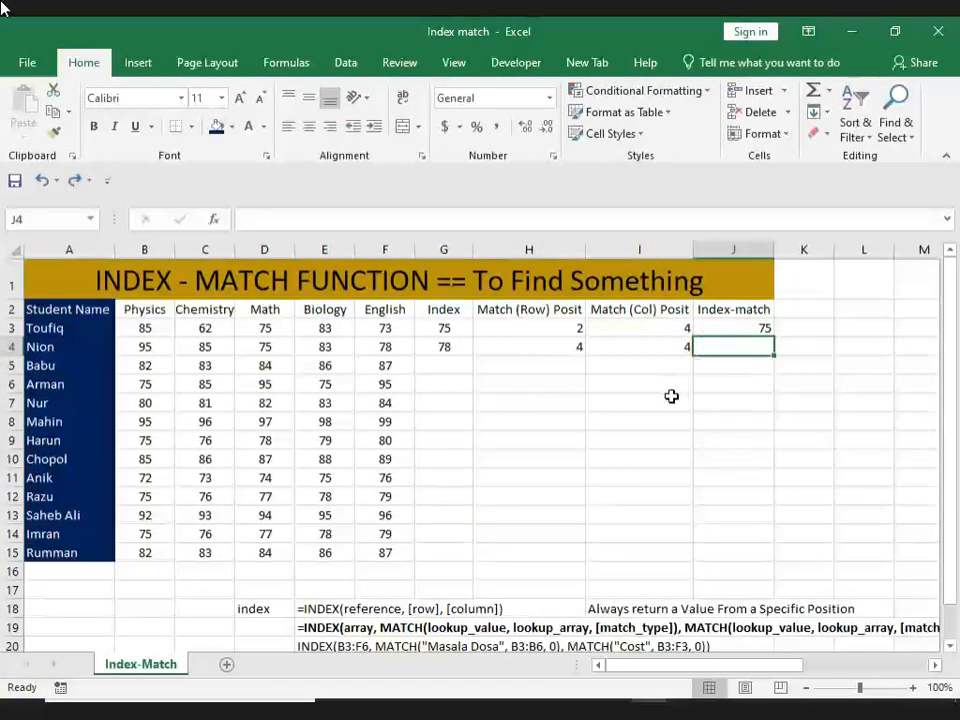
click(733, 326)
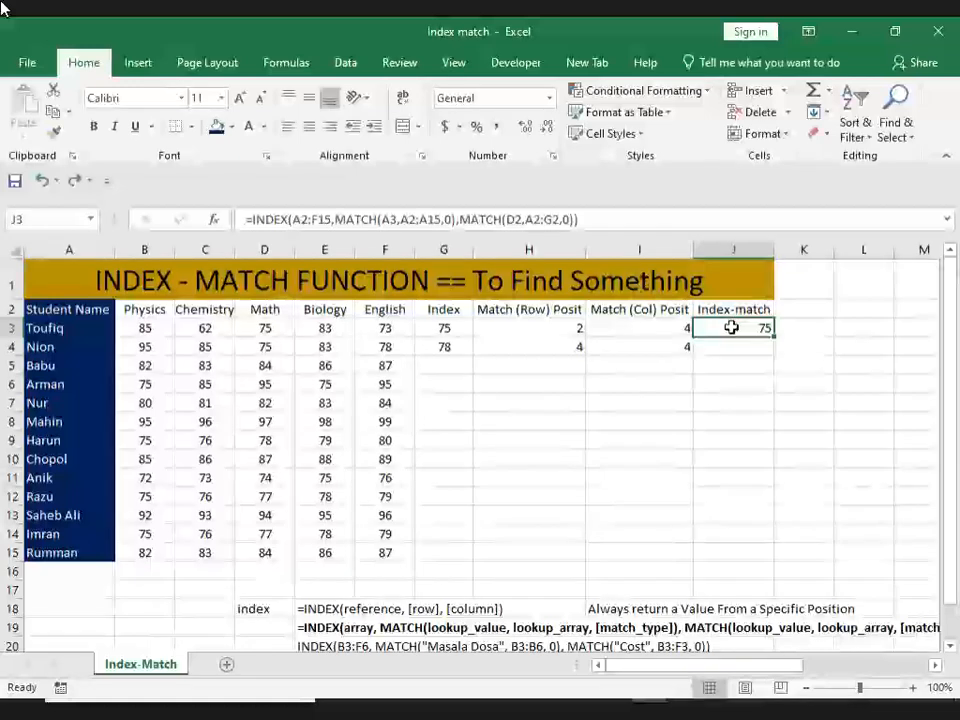
Begin the formula in J4 as =inde( with the whole marks table A2:F15 as its array
click(715, 351)
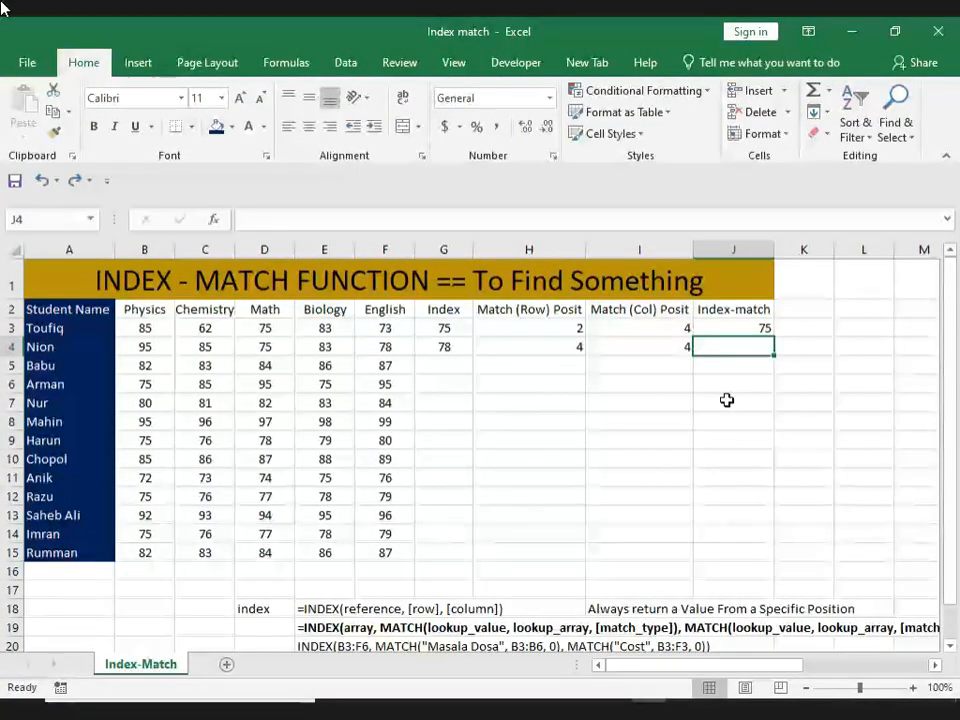
text(=)
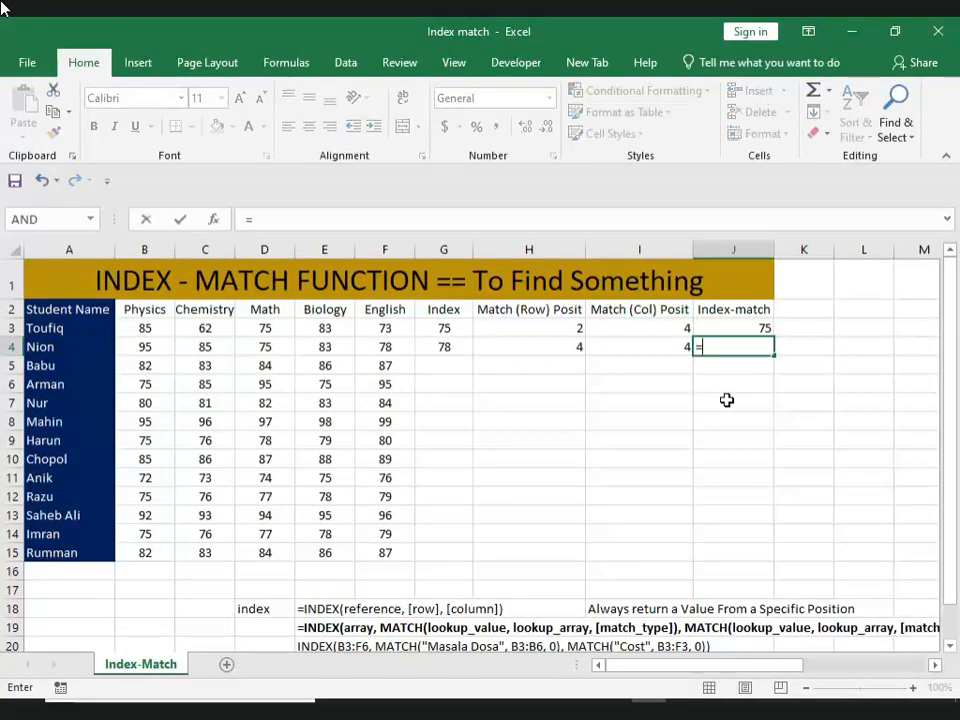
text(inde()
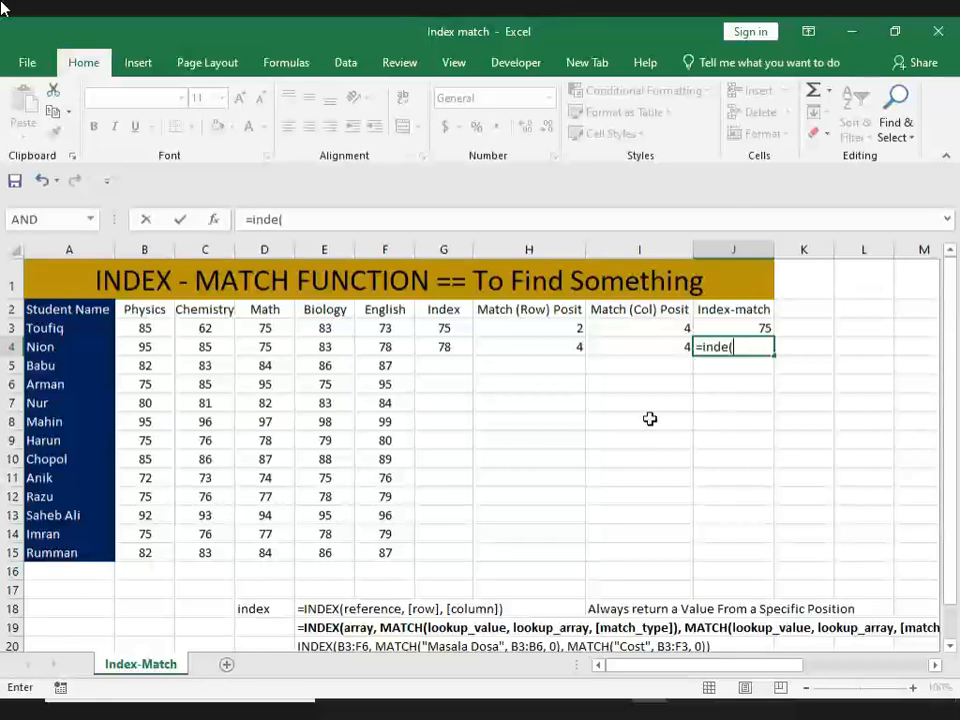
drag(80, 305, 368, 558)
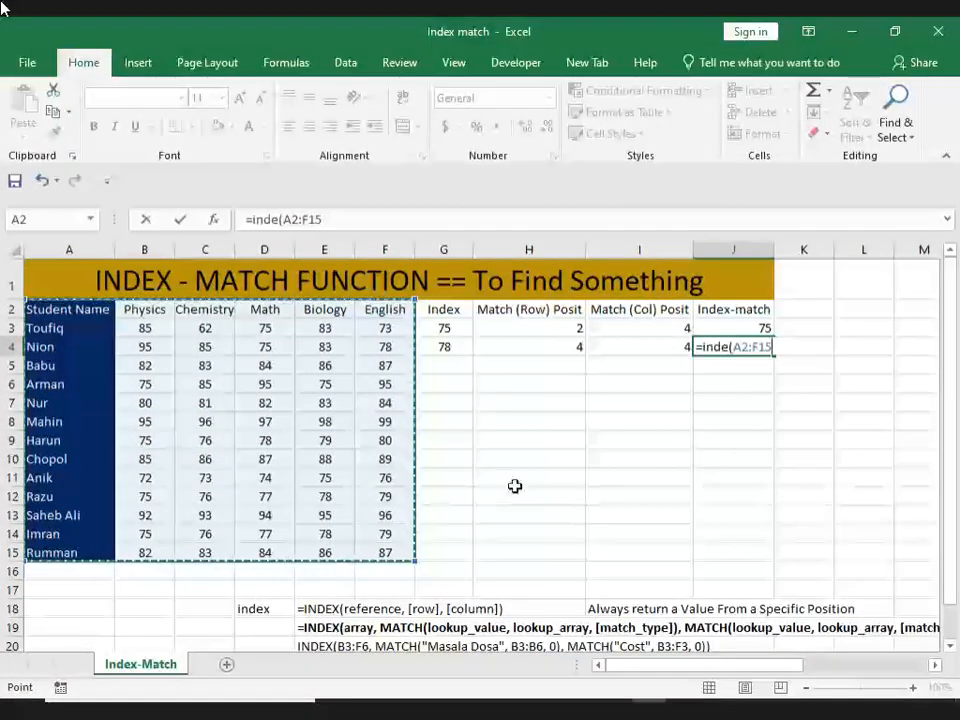
text(,)
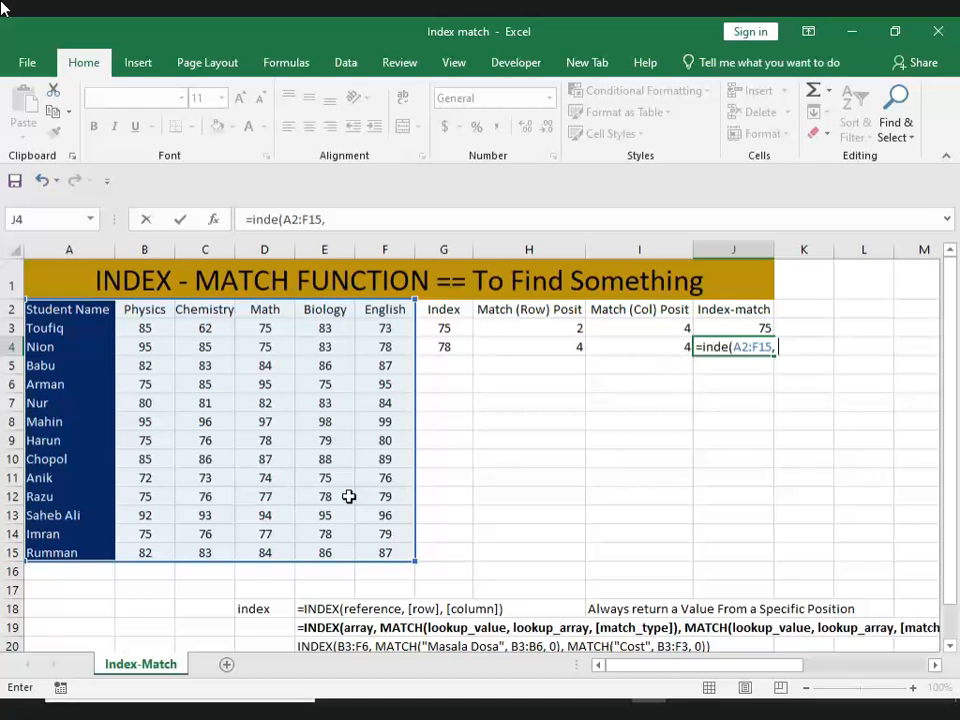
text( mat)
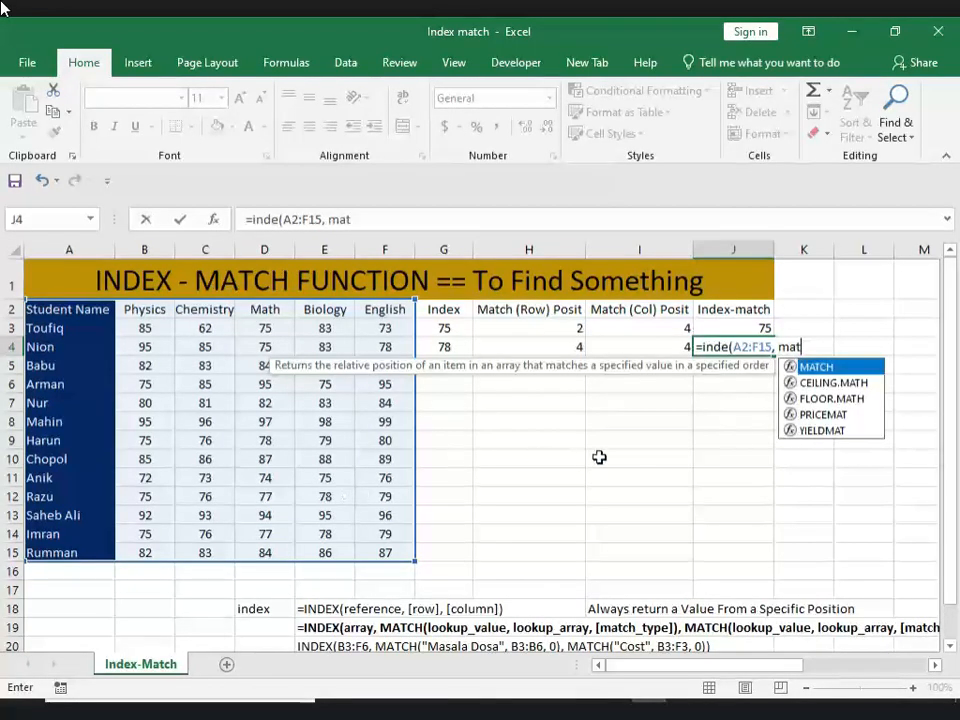
Nest a MATCH function in the J4 formula and add the Student Name column range A2:A15
double_click(812, 366)
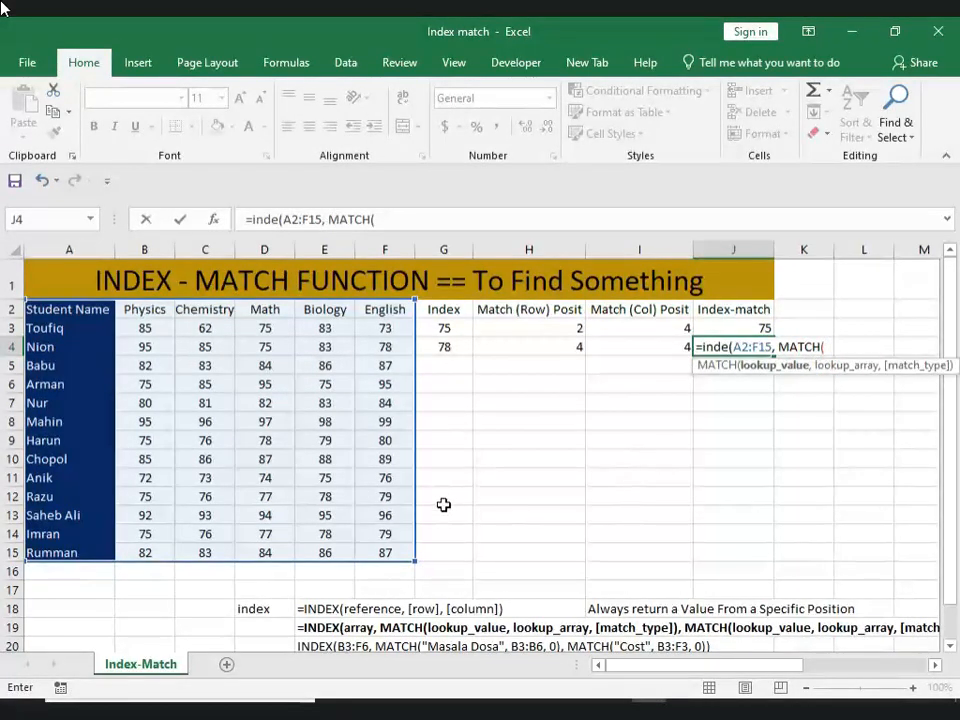
drag(54, 311, 22, 553)
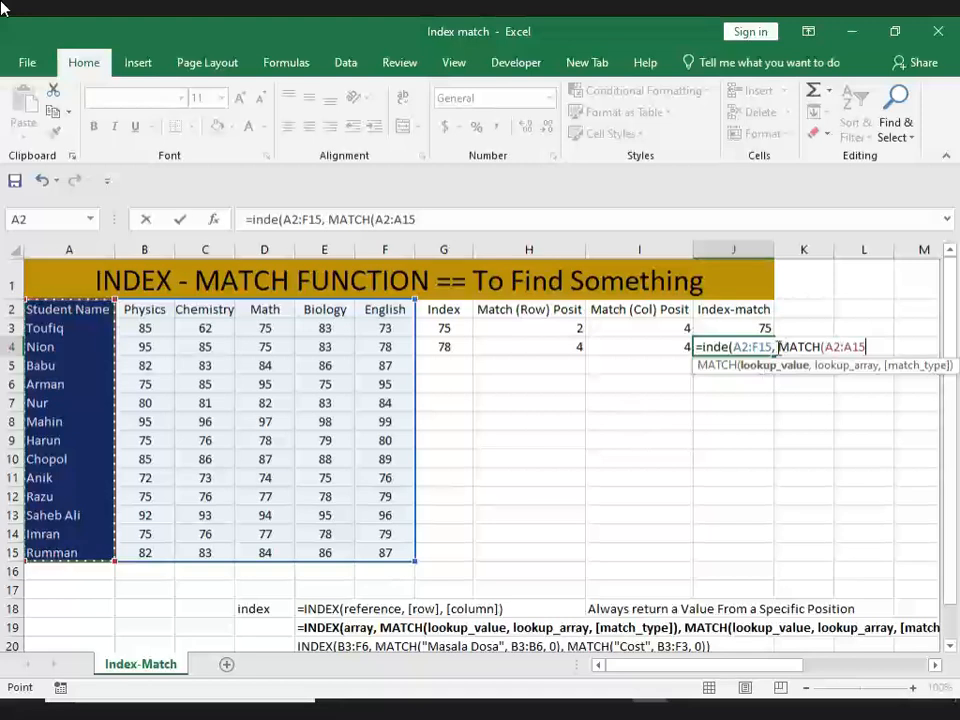
Insert A5 as the lookup value ahead of A2:A15 in the nested MATCH, removing any stray reference or comma
click(829, 353)
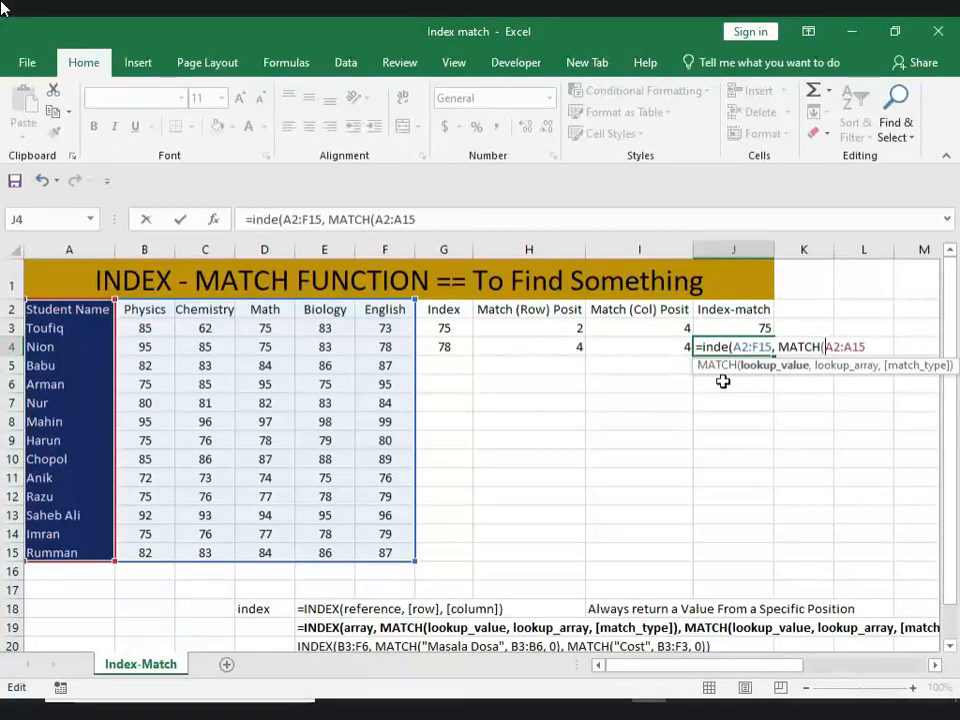
text(,)
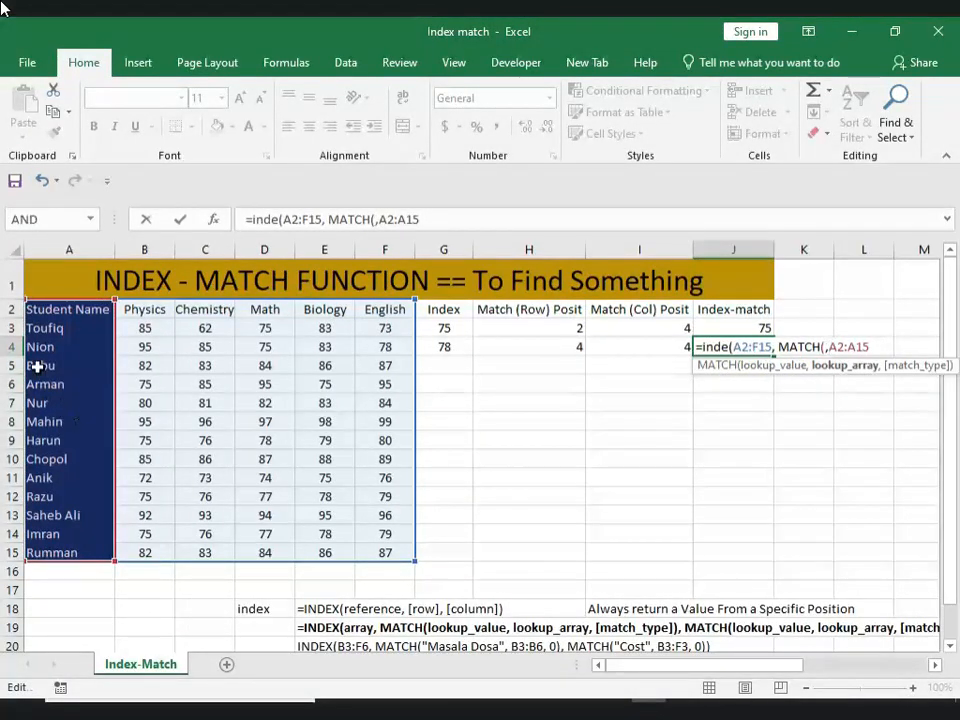
click(37, 366)
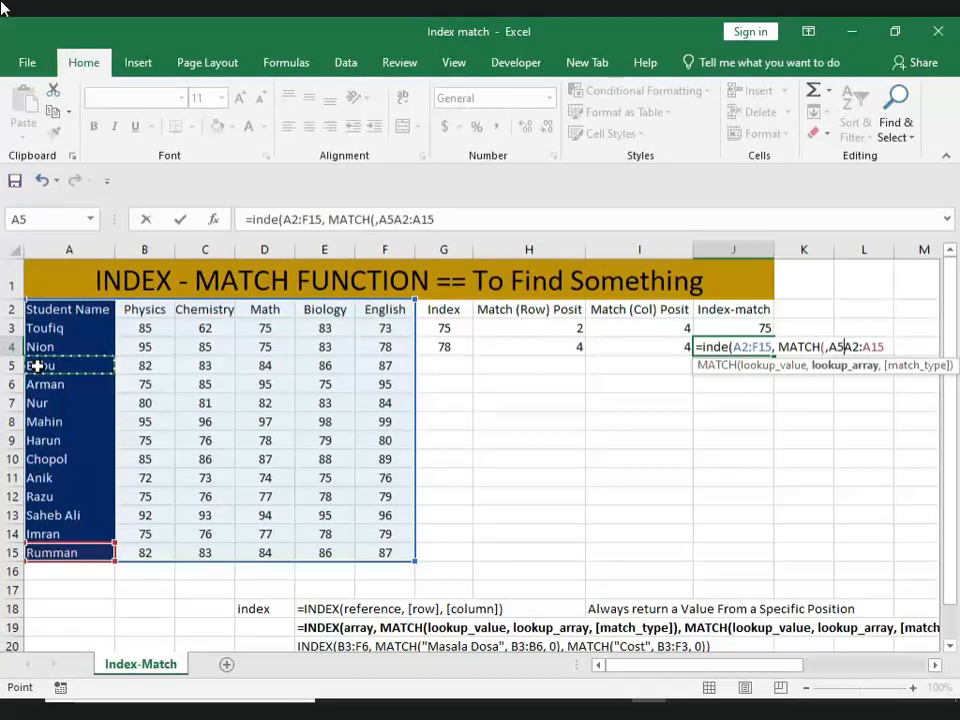
text(,)
key(Left)
key(Left)
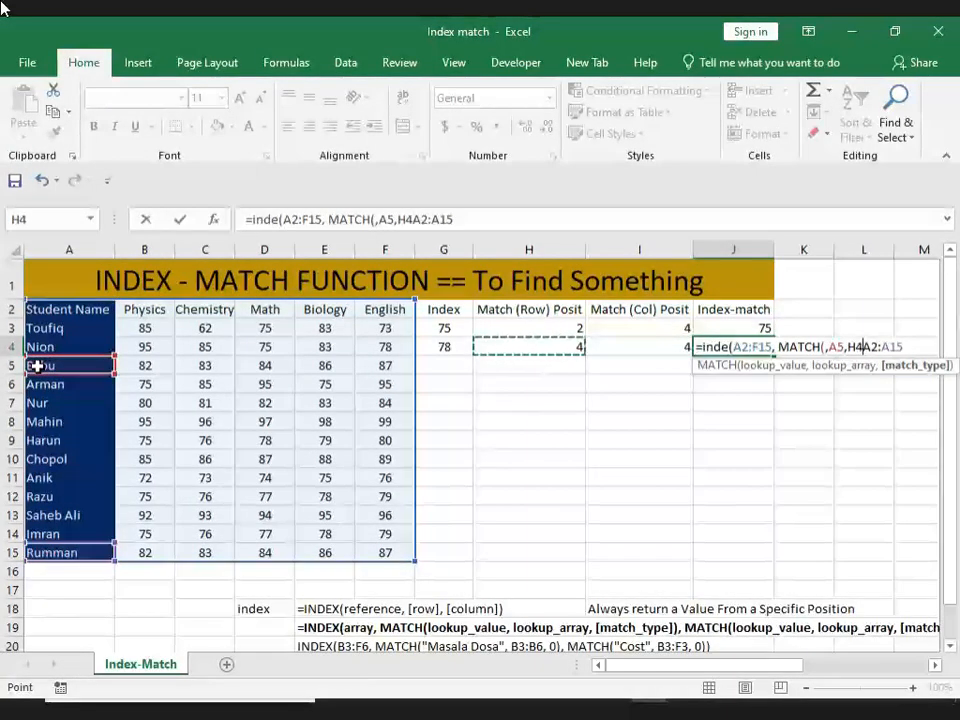
key(BackSpace)
key(BackSpace)
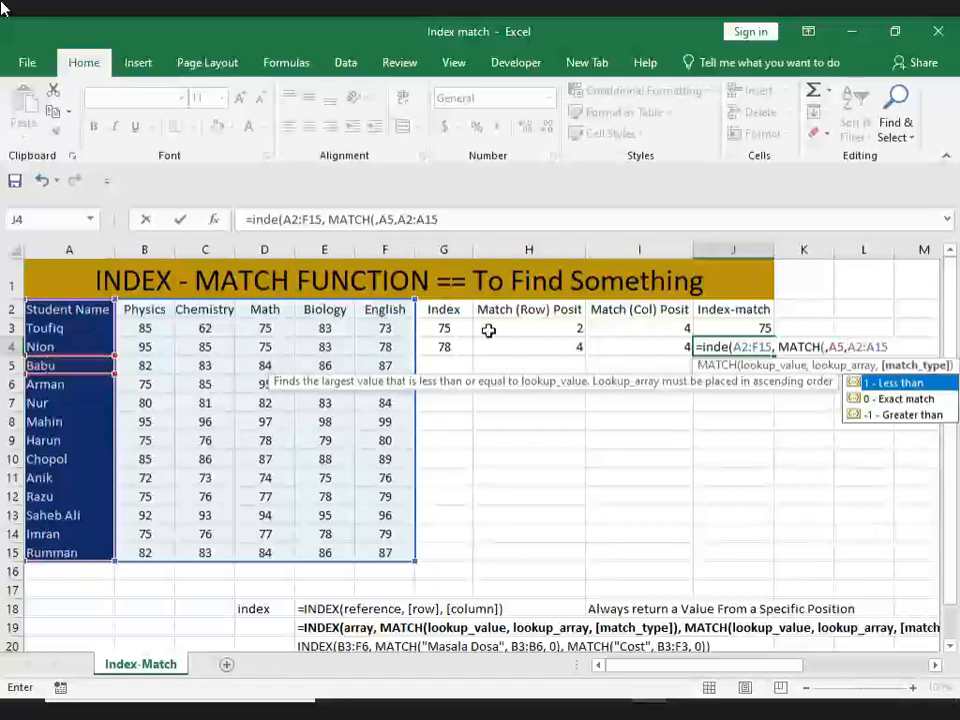
click(827, 347)
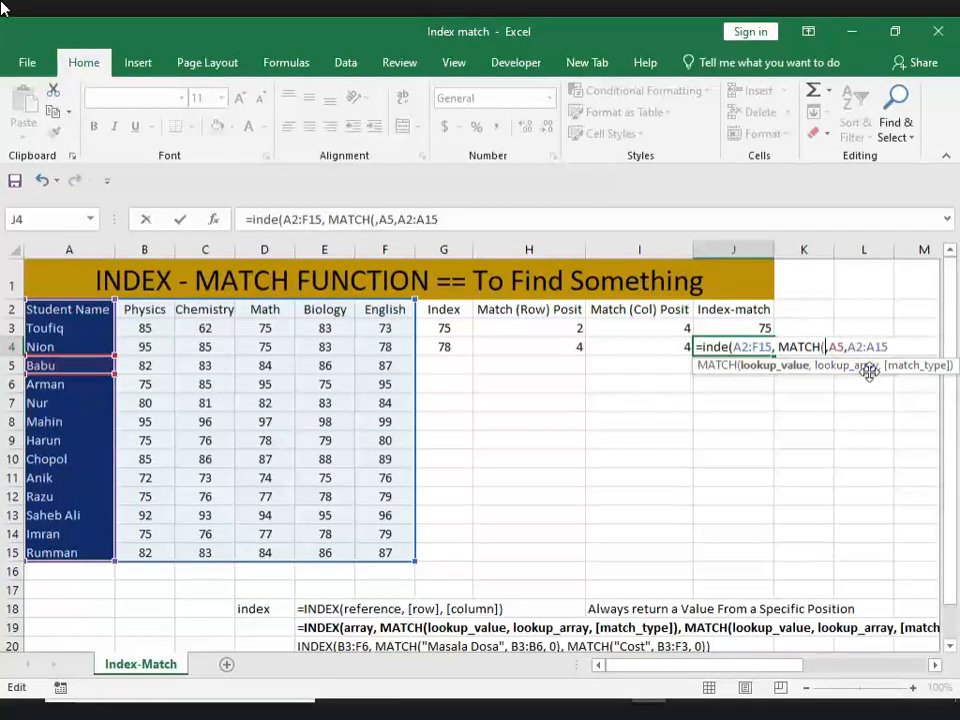
key(Delete)
Add match type 0 to the first MATCH in J4, close it, and space out its arguments
click(890, 347)
text(, 0)
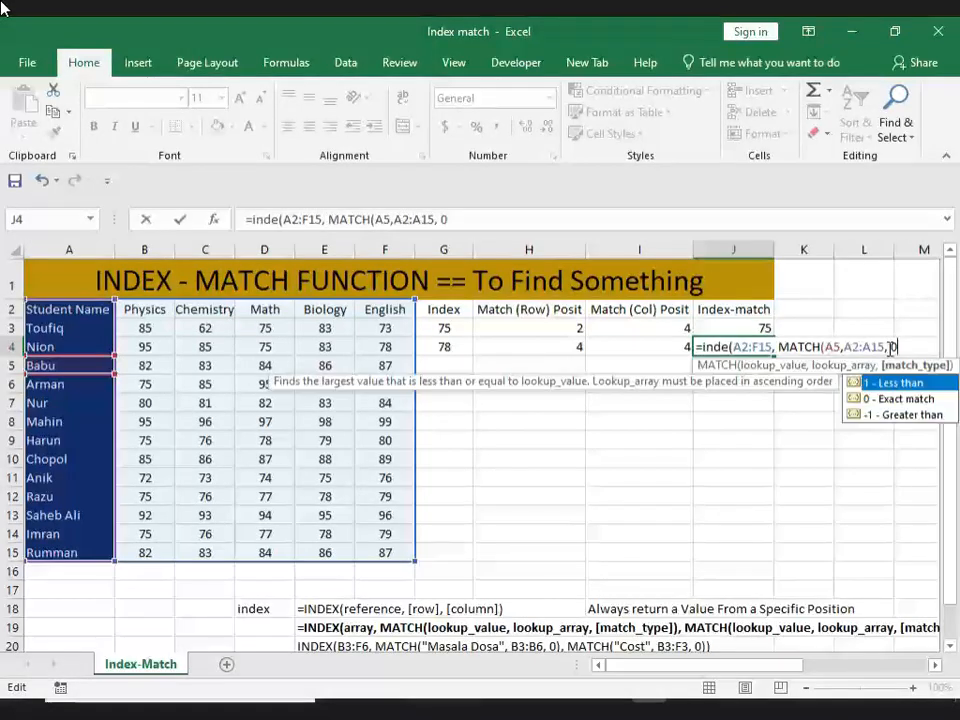
text())
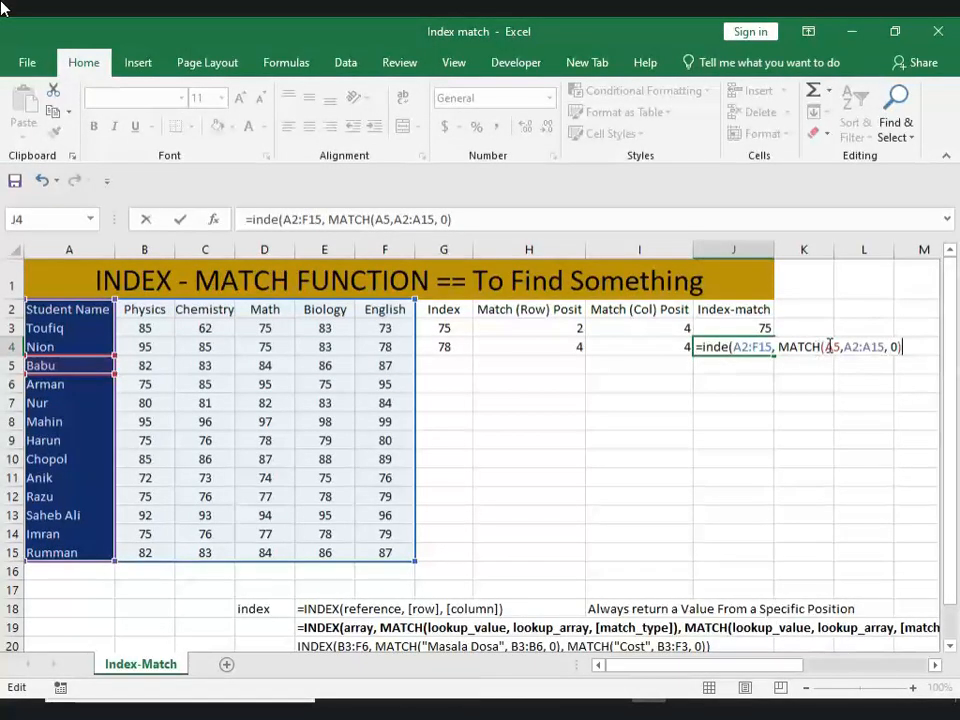
click(845, 347)
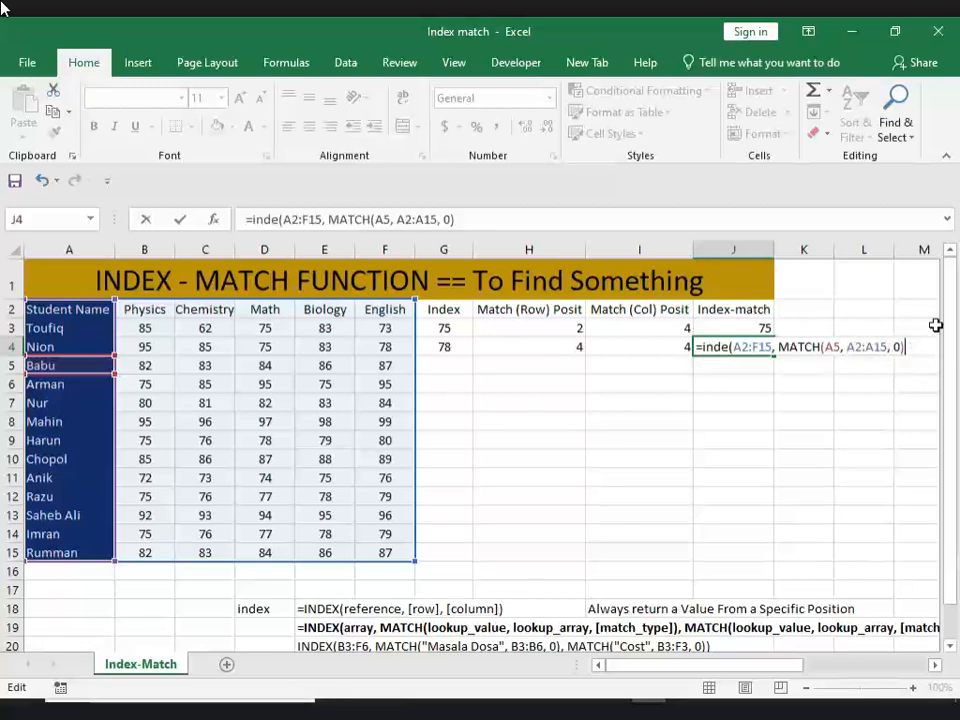
Add a second MATCH to the J4 formula that looks up D2 in A2:F2 with match type 0, and complete the formula
text(match)
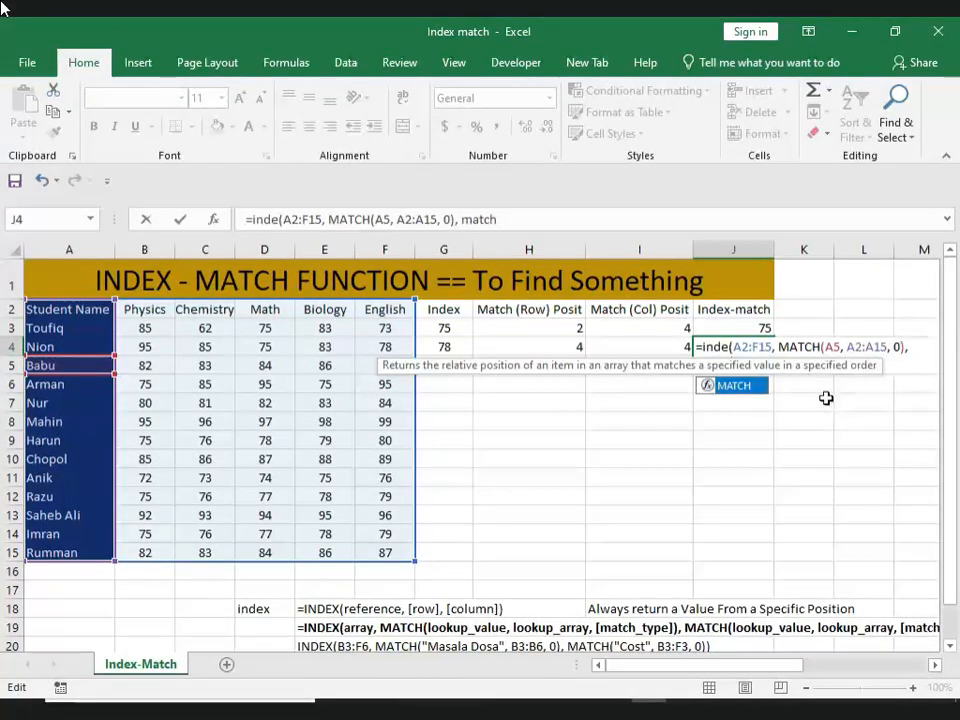
double_click(731, 386)
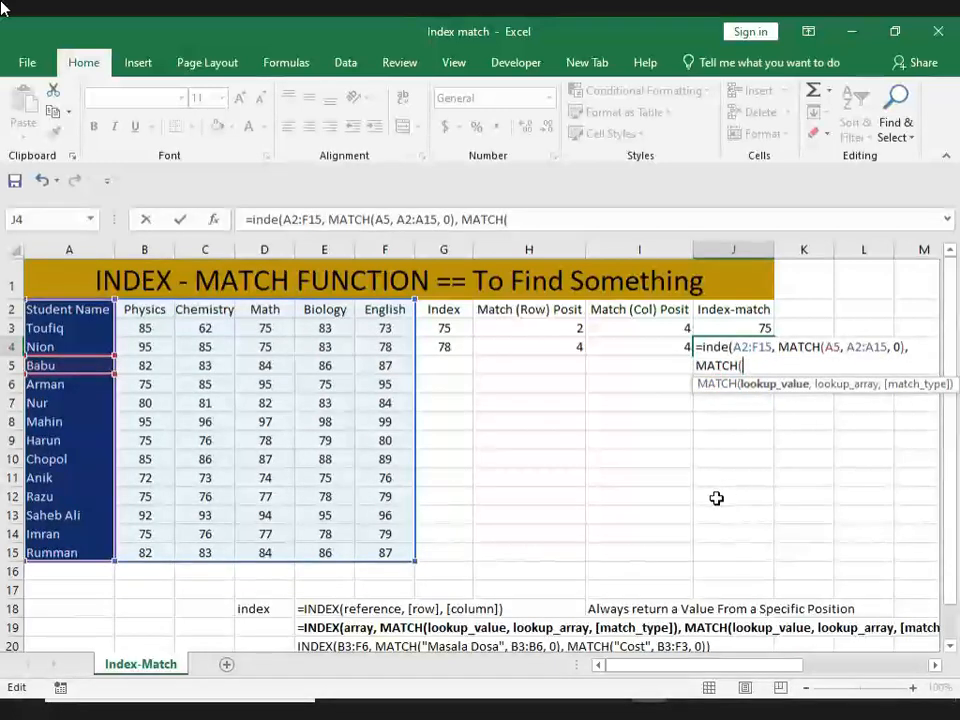
click(266, 307)
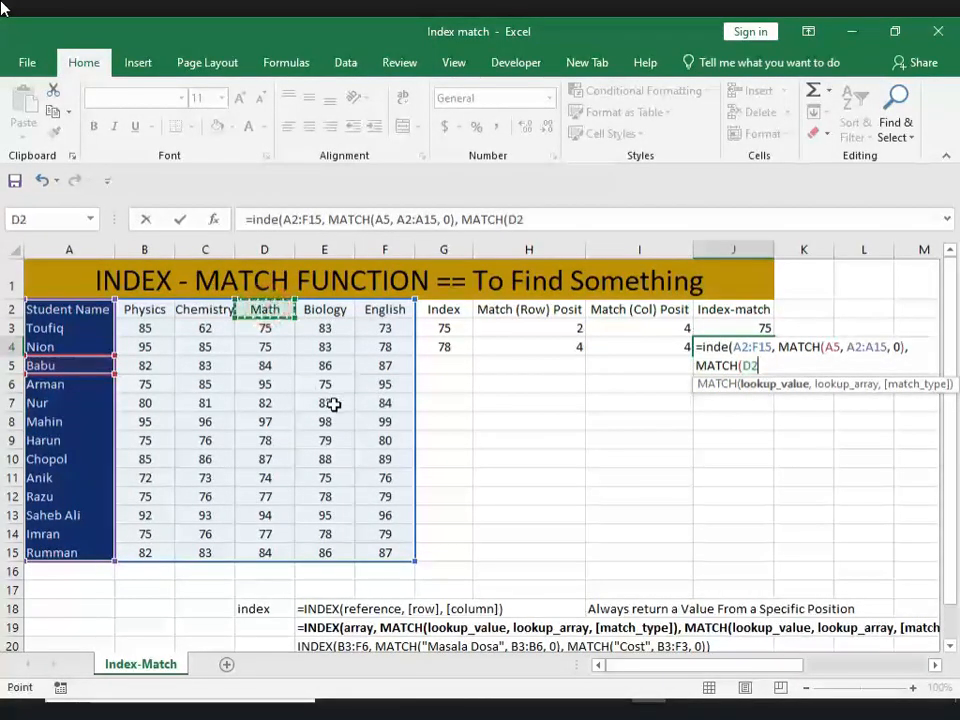
text(,)
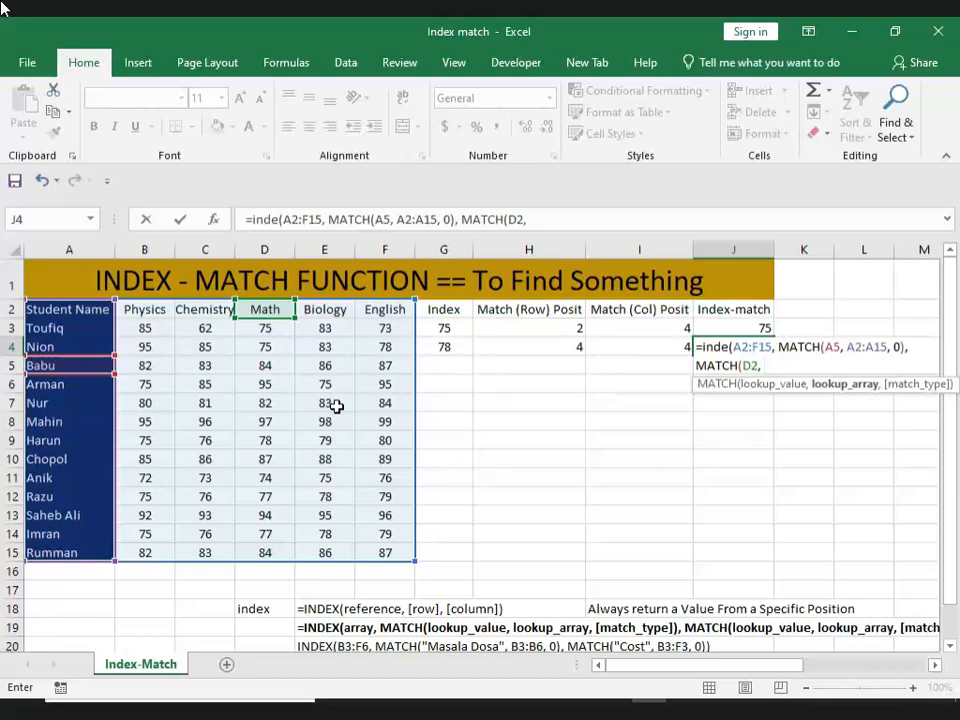
drag(60, 312, 366, 313)
text(, 0)
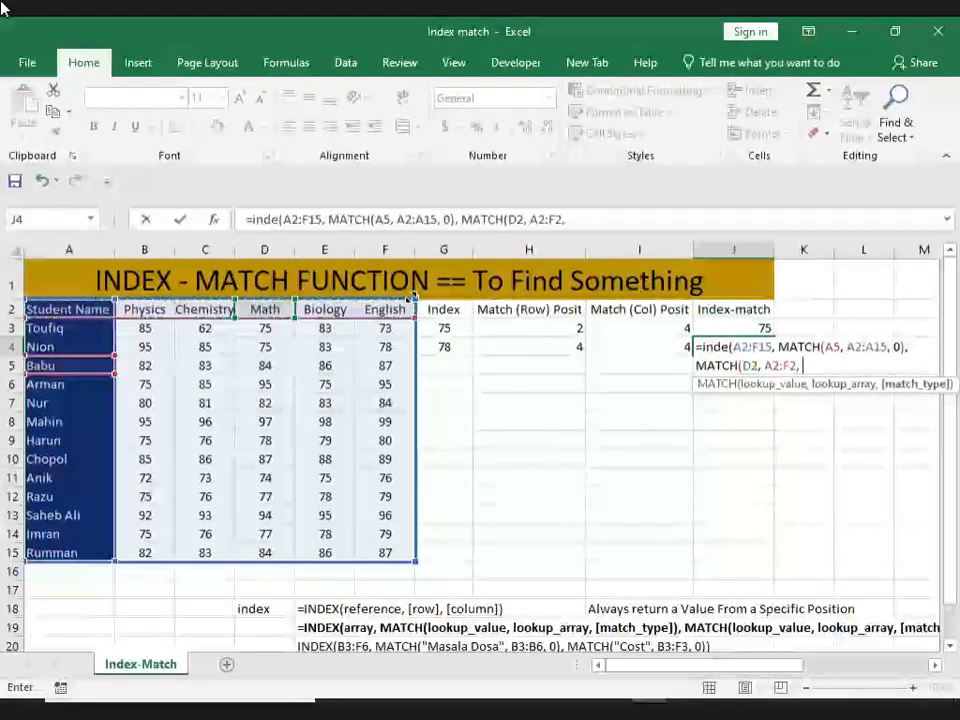
text())
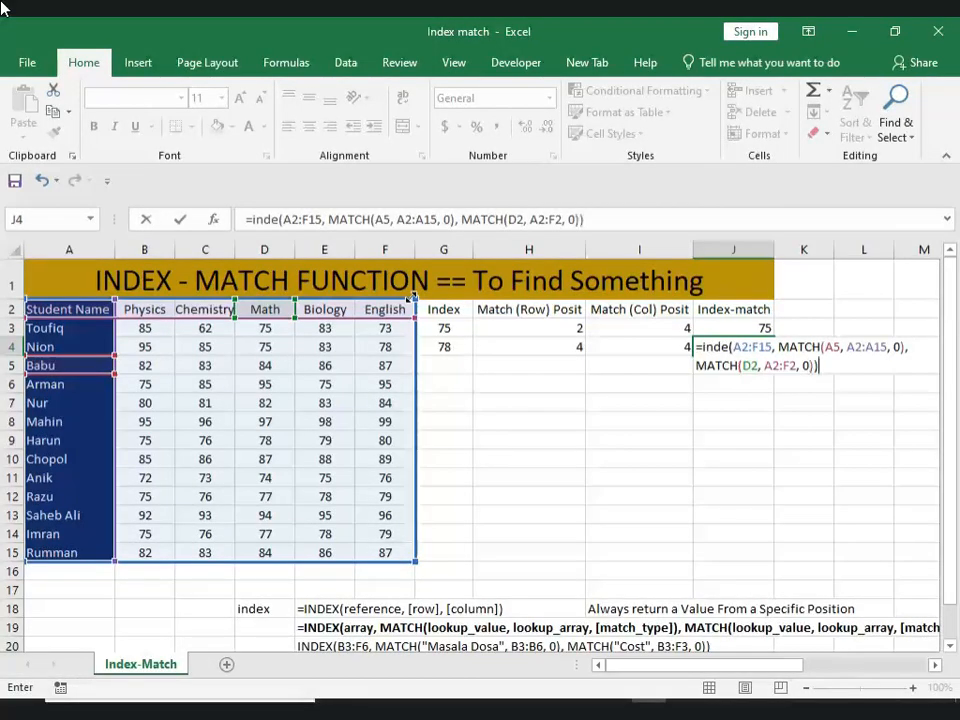
key(Return)
Correct the misspelled function name in the J4 formula to INDEX and complete the formula again
double_click(688, 346)
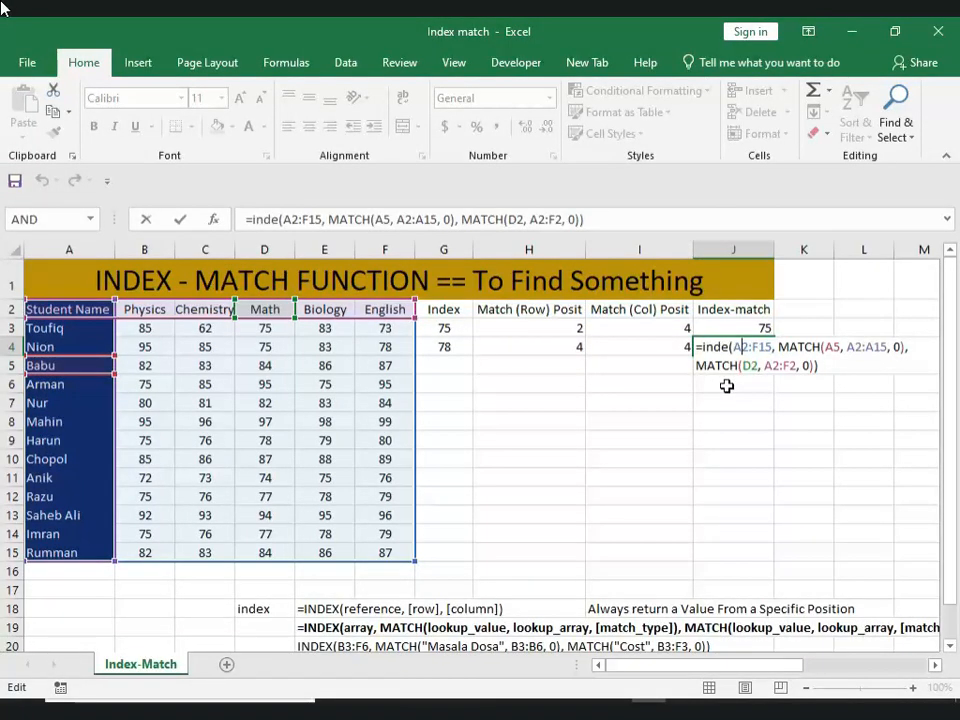
click(731, 349)
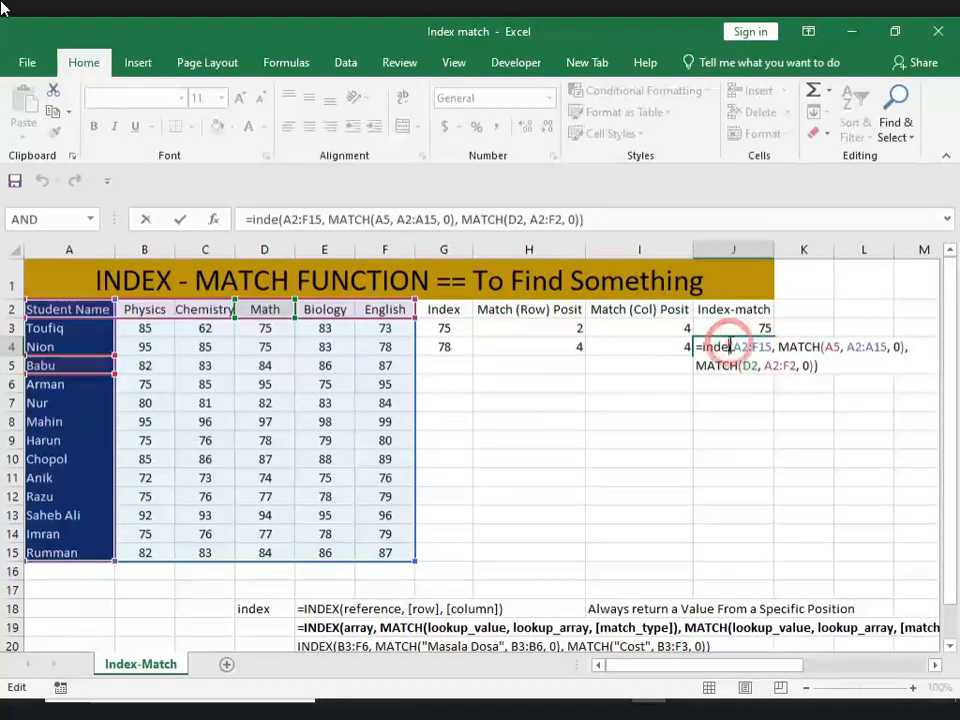
text(x)
key(Return)
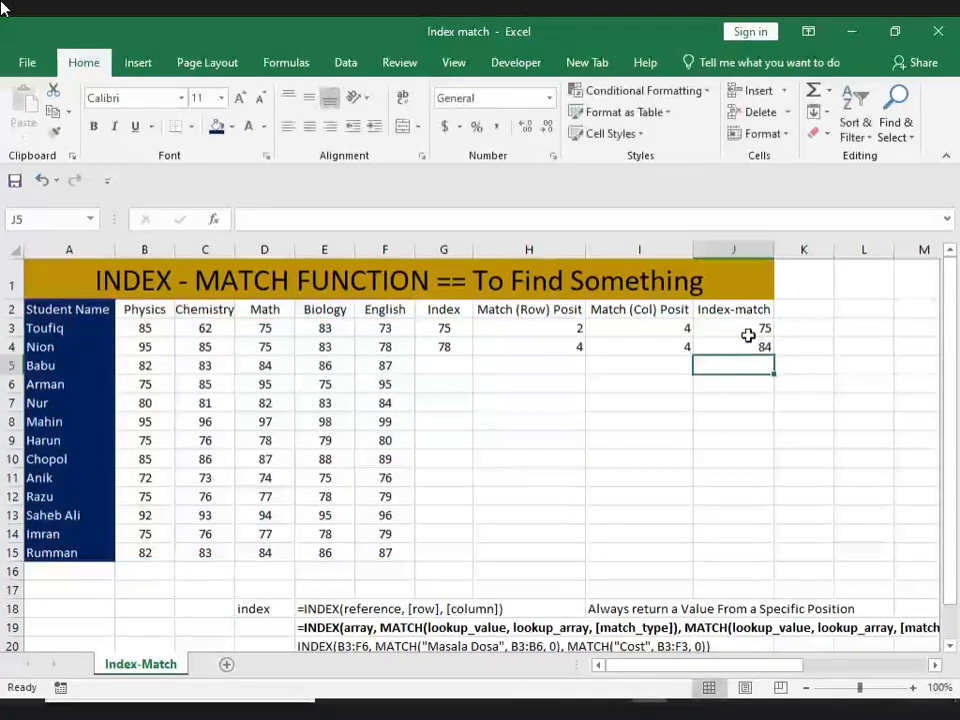
click(739, 347)
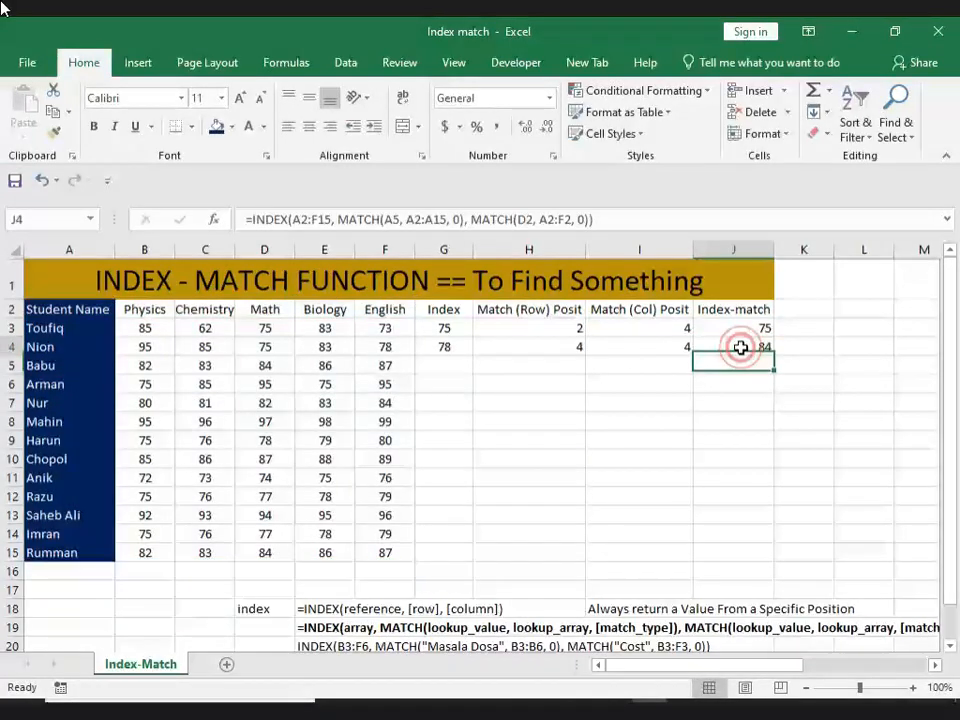
Check the Math mark in D5 against the INDEX-MATCH result in J4
click(260, 365)
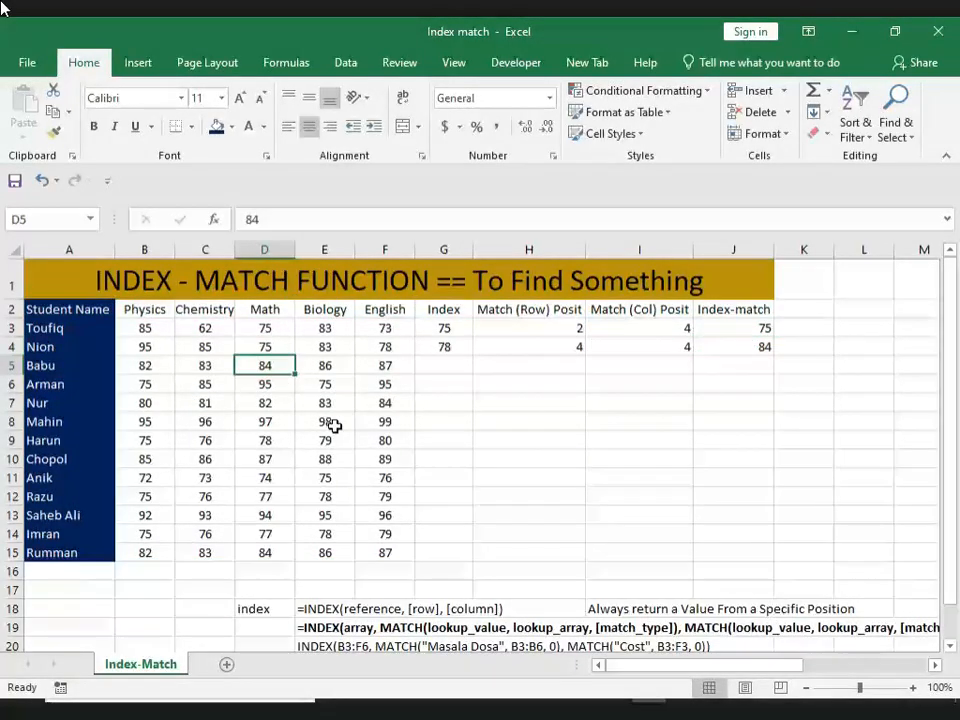
double_click(260, 365)
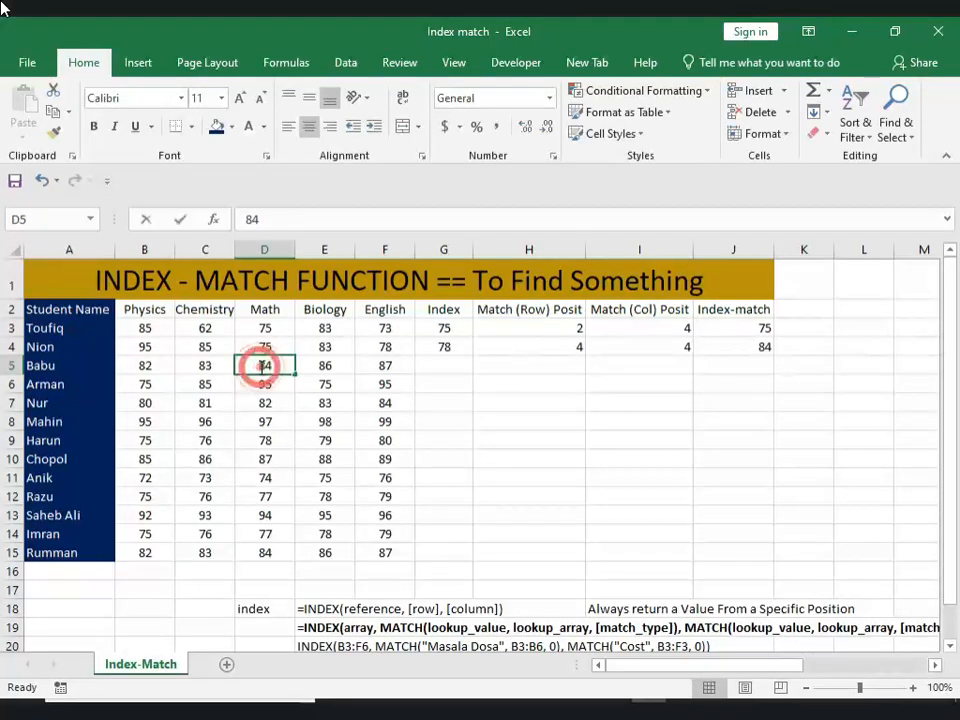
key(Return)
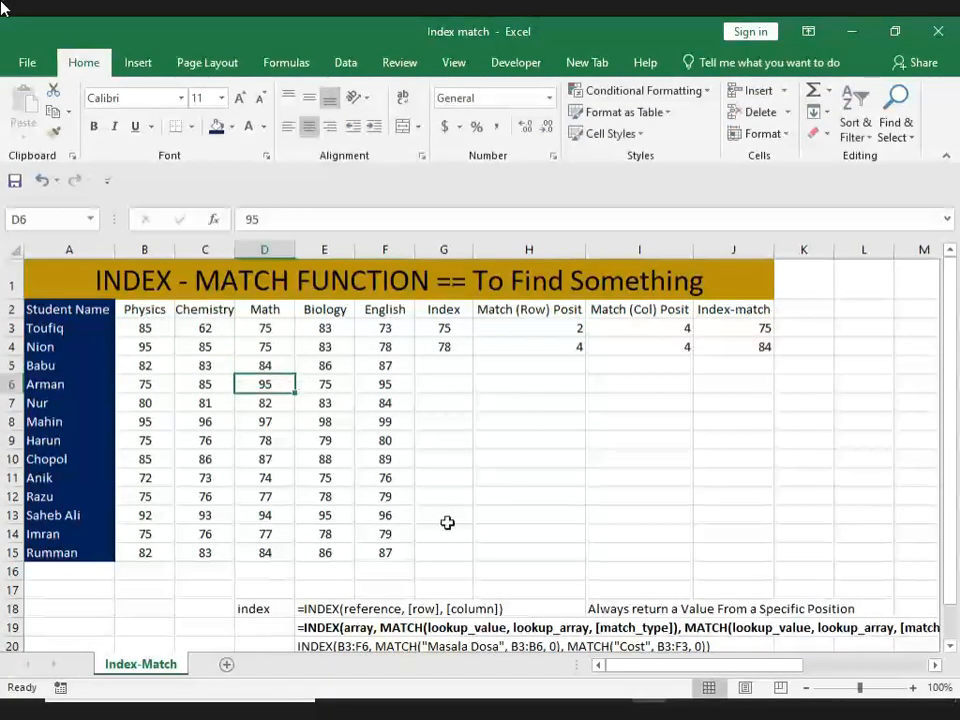
click(460, 516)
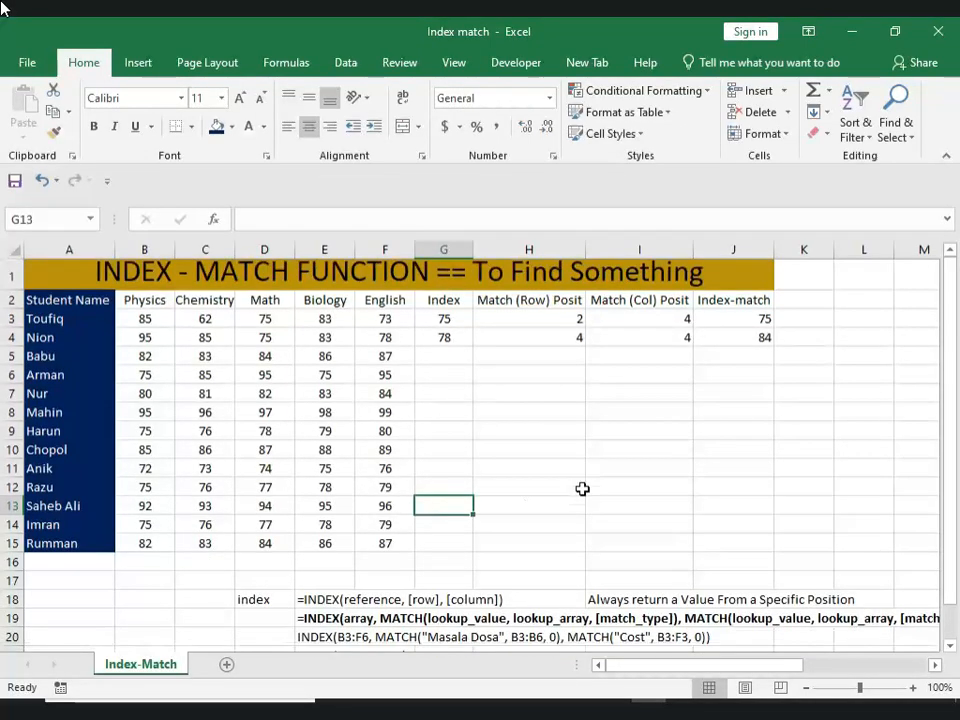
Review the sheet title and the INDEX, INDEX-MATCH and MATCH syntax notes in rows 18 to 23
scroll(578, 491, down, 2)
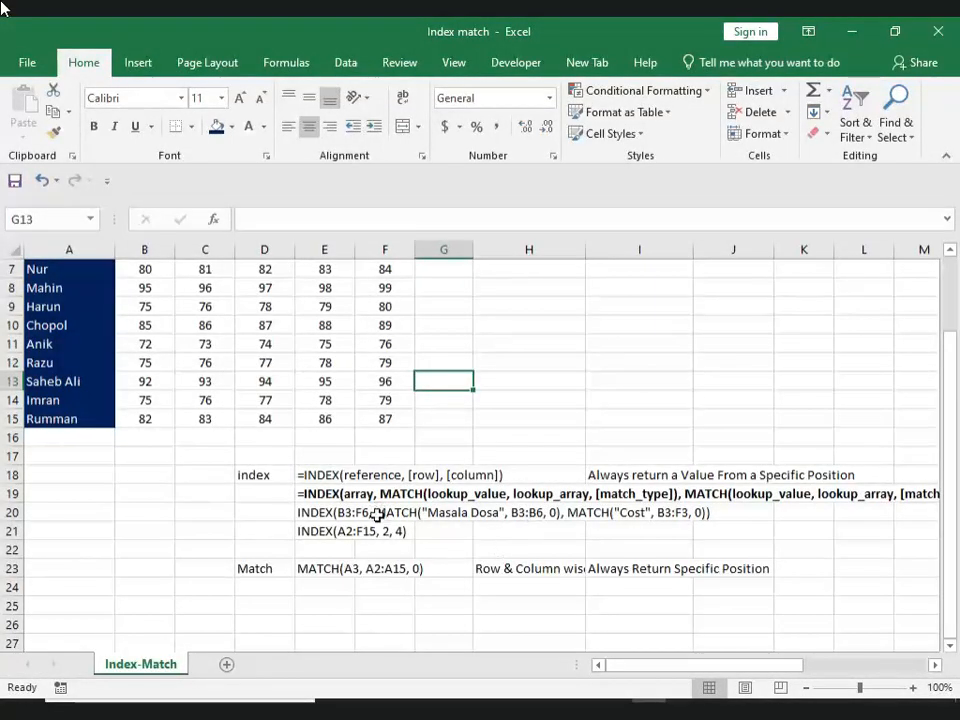
scroll(540, 480, up, 2)
click(489, 279)
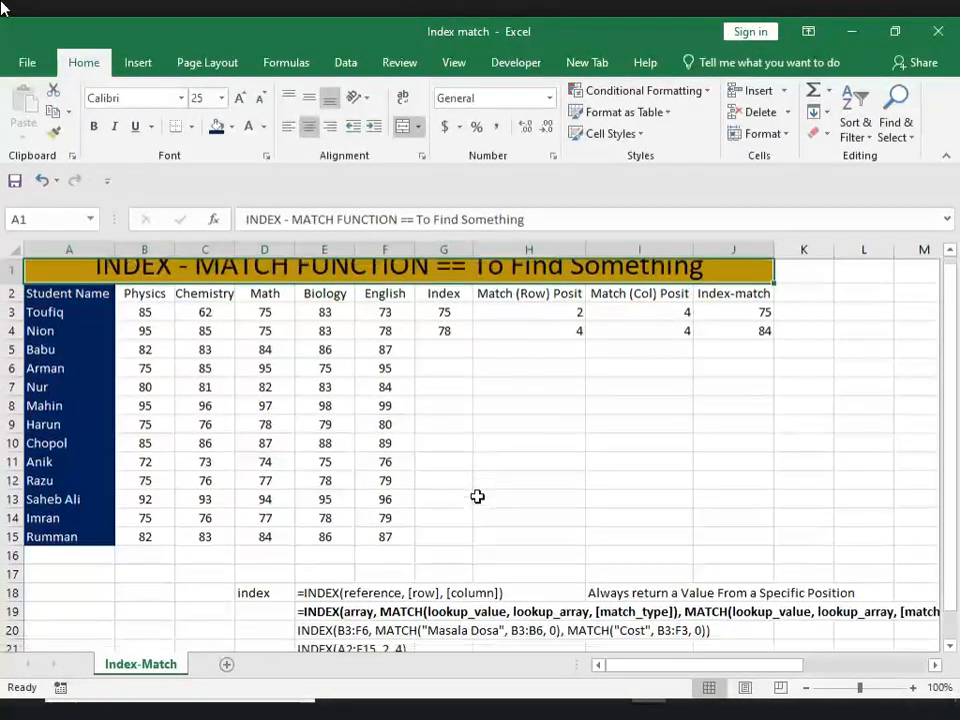
scroll(476, 497, down, 2)
click(251, 475)
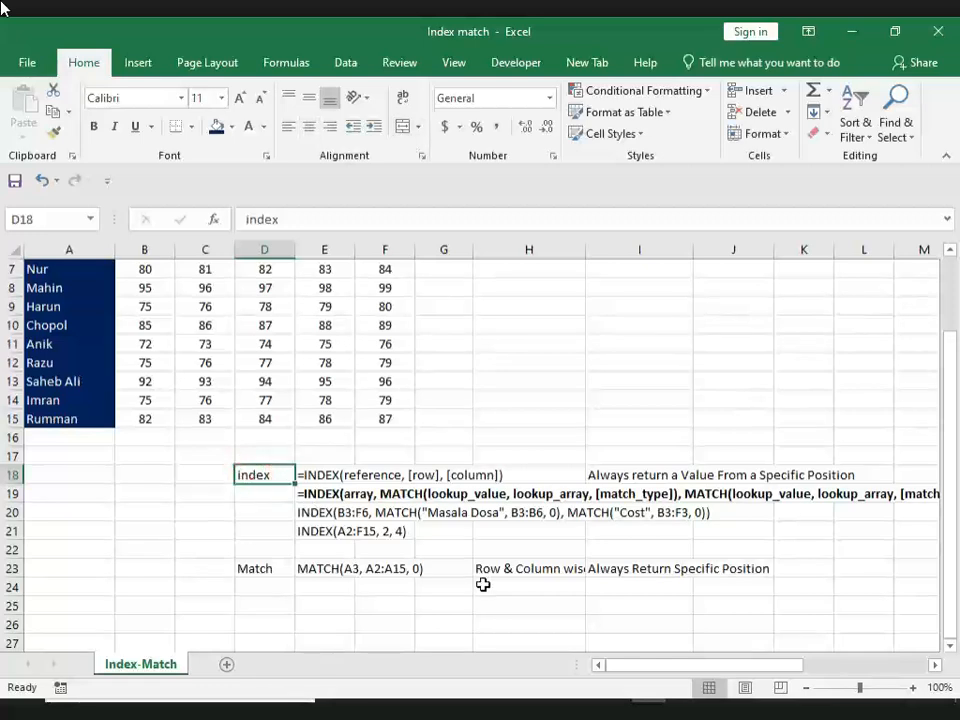
click(330, 477)
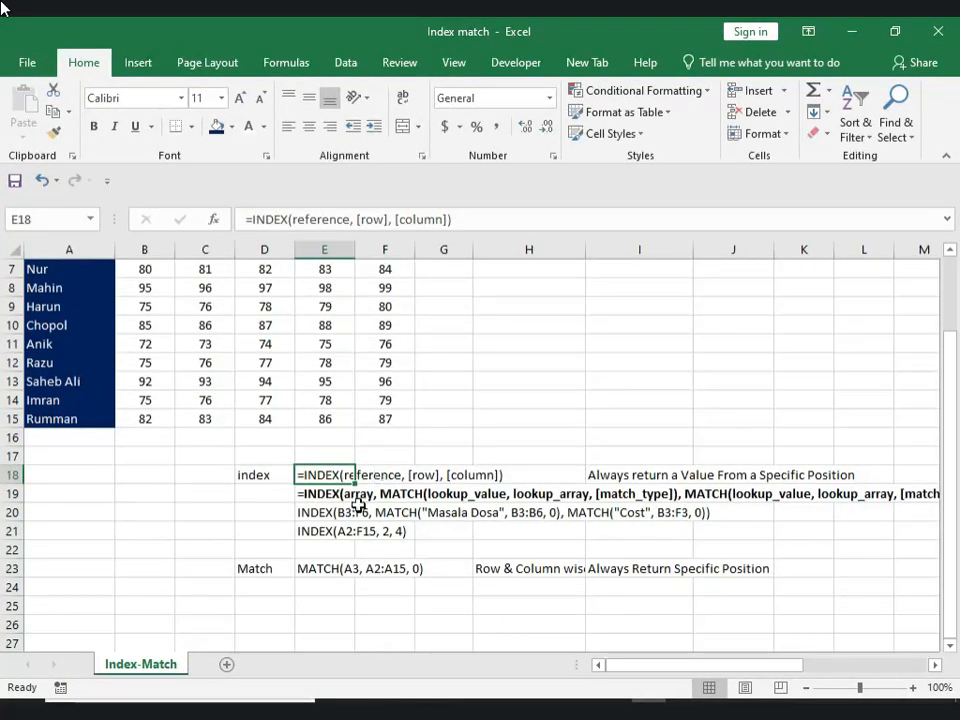
click(368, 477)
click(428, 479)
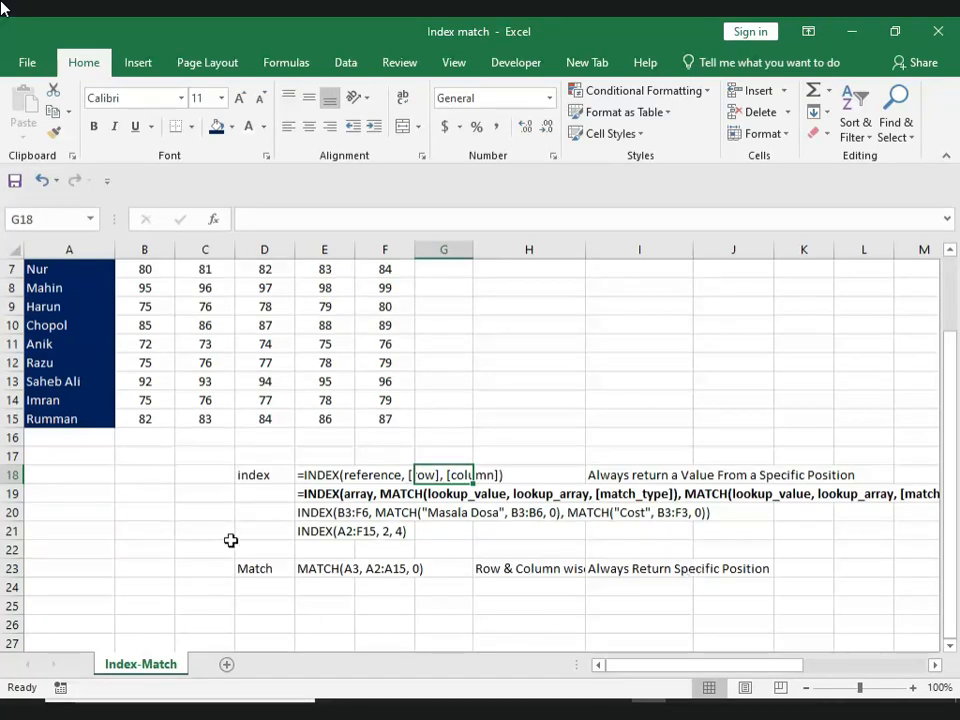
click(263, 566)
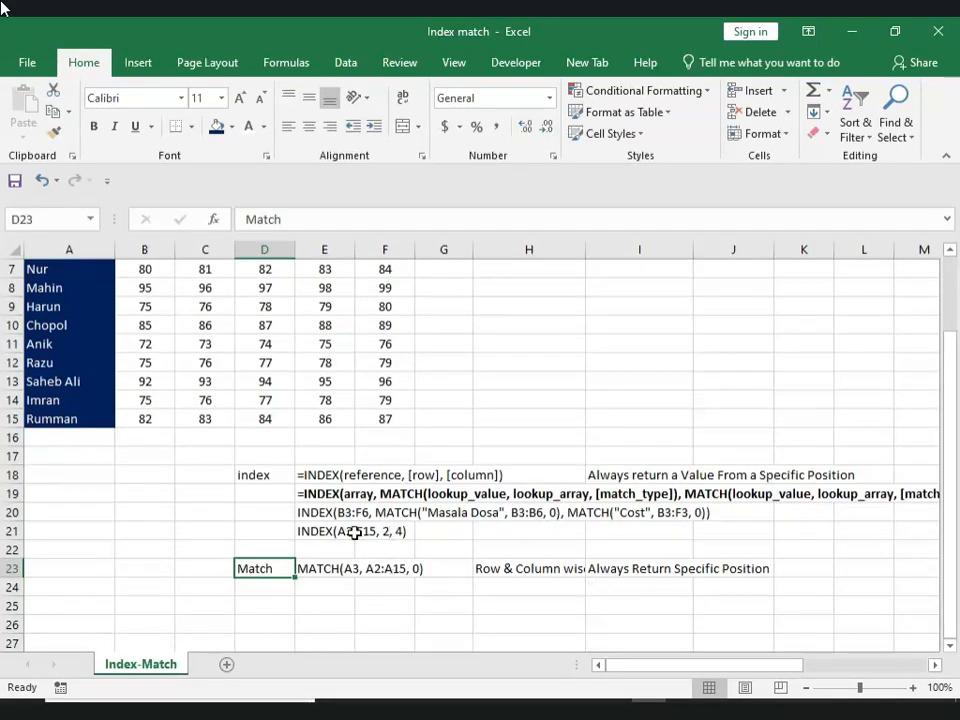
drag(311, 493, 318, 531)
mouse_move(617, 668)
mouse_down()
mouse_move(637, 675)
mouse_move(606, 681)
mouse_up()
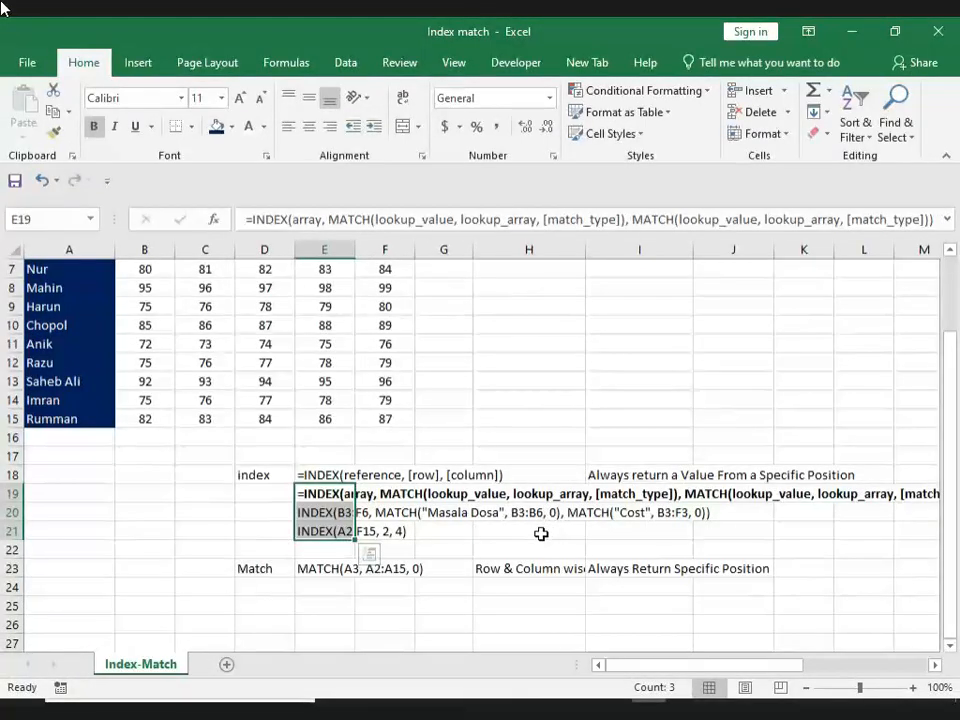
Fill the Index, row position, column position and Index-match formulas in G4:J4 down to row 15
scroll(540, 534, up, 2)
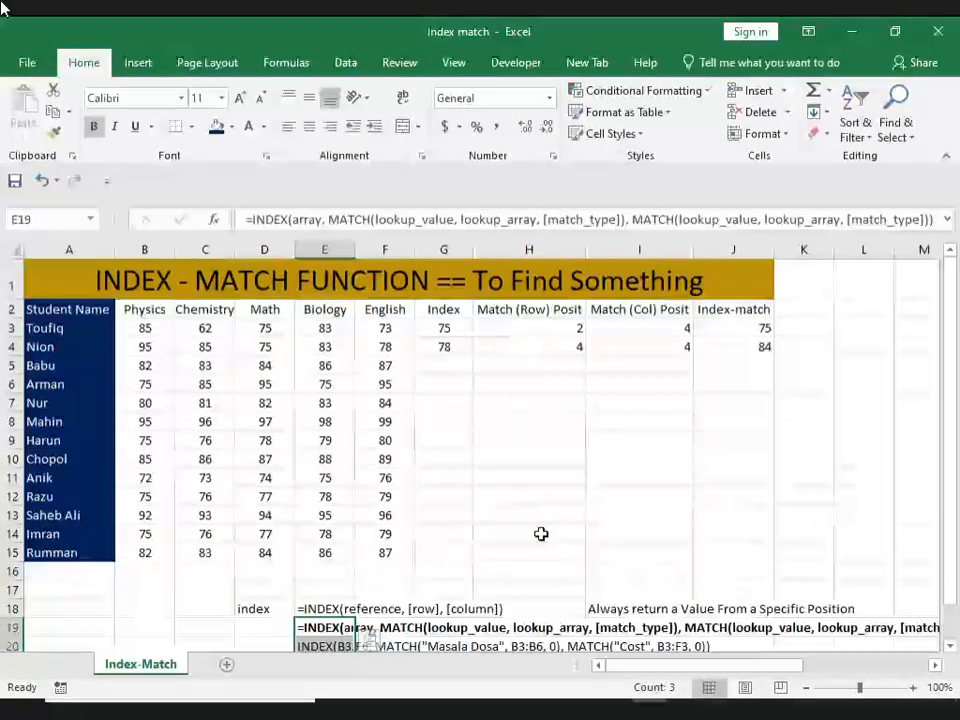
click(529, 462)
click(444, 346)
drag(564, 360, 771, 357)
double_click(772, 356)
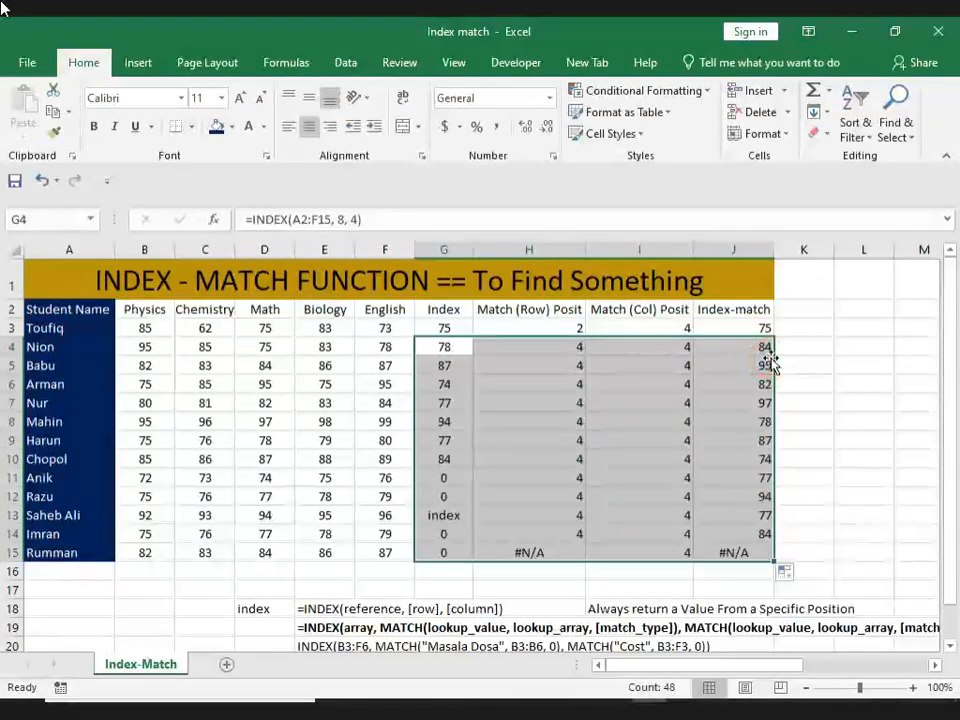
Clear the filled row position, column position and Index-match formulas from H15:J15
drag(521, 556, 733, 551)
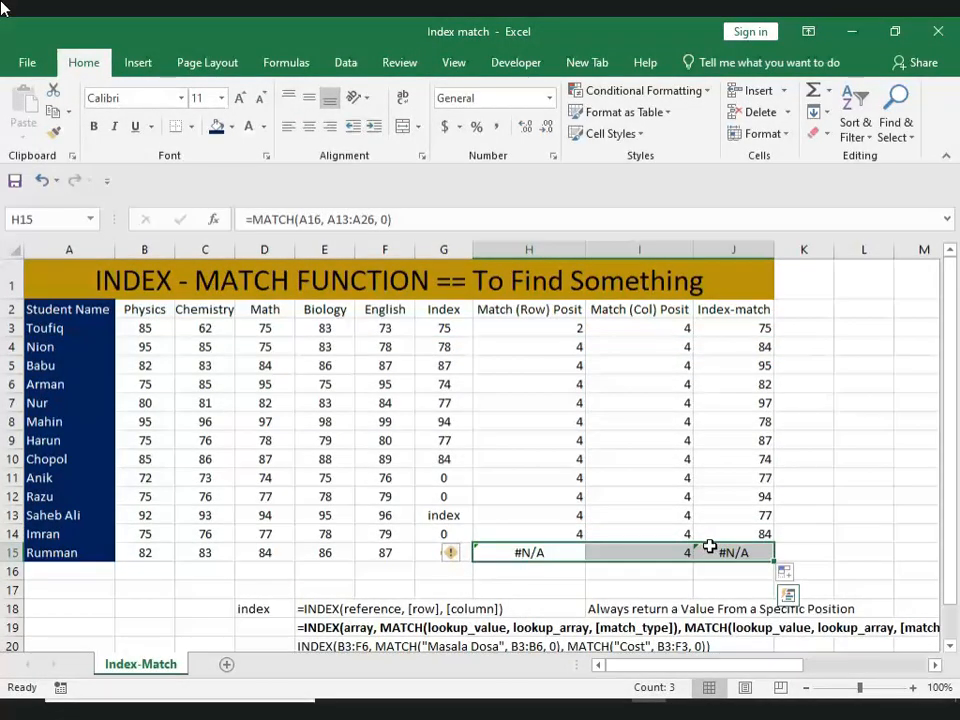
key(Delete)
click(630, 499)
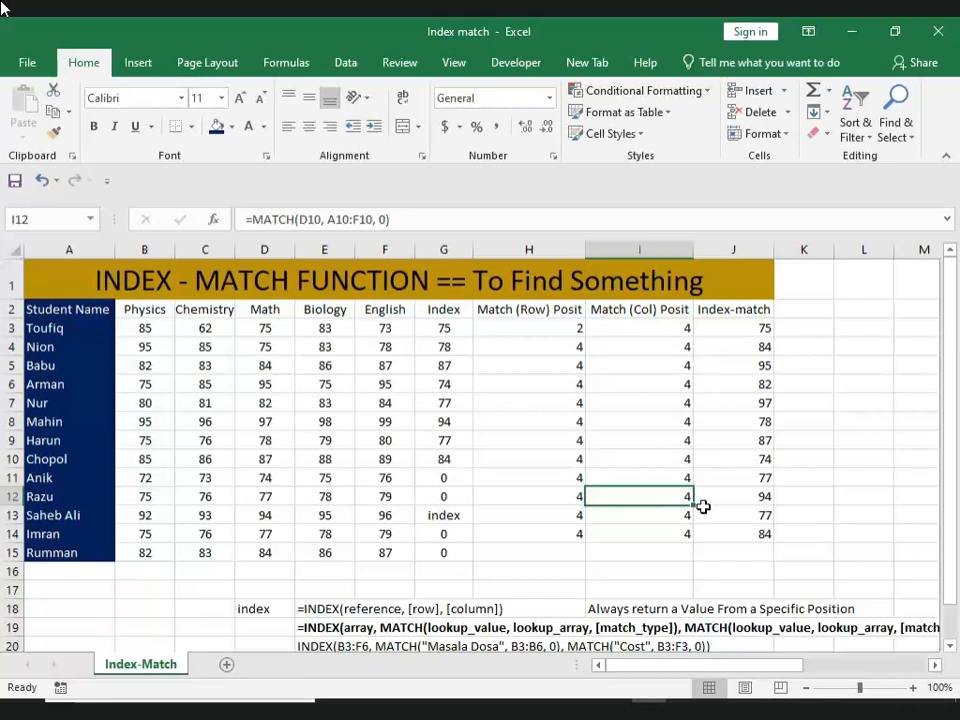
click(553, 516)
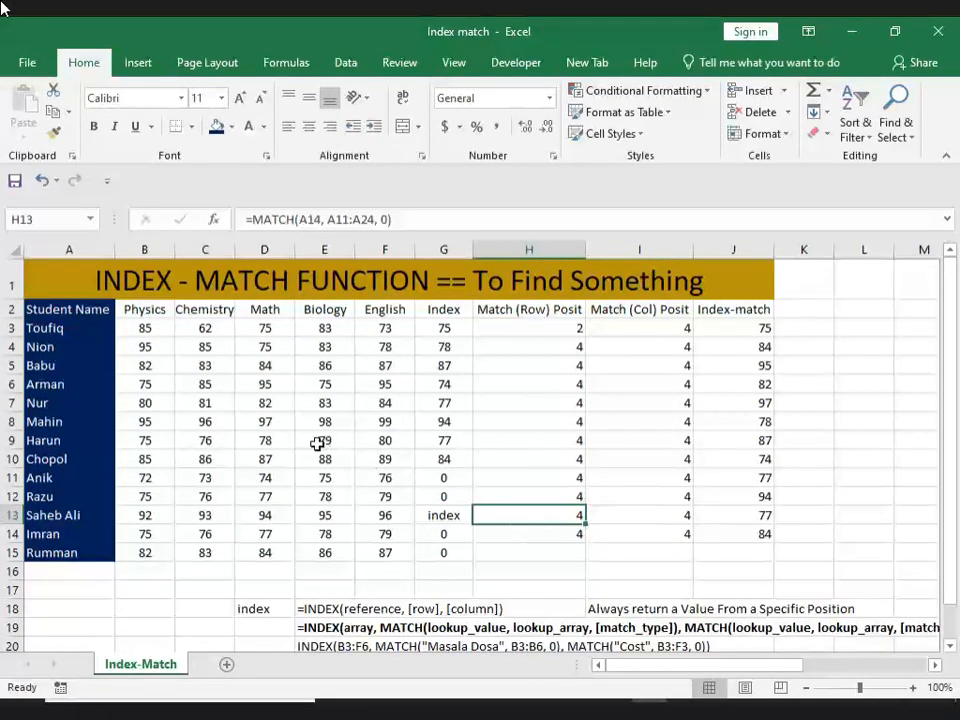